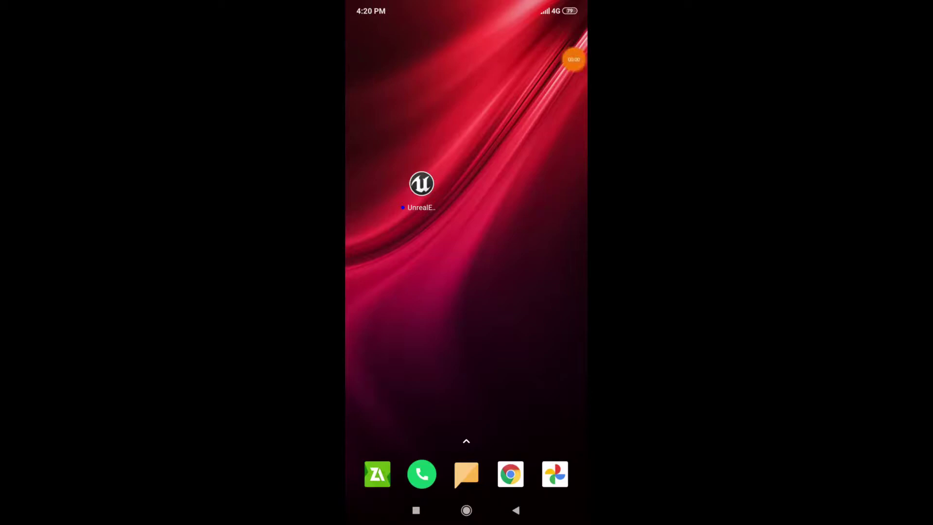
# Launch the packaged UnrealE vehicle game on the phone.
pyautogui.click(421, 184)
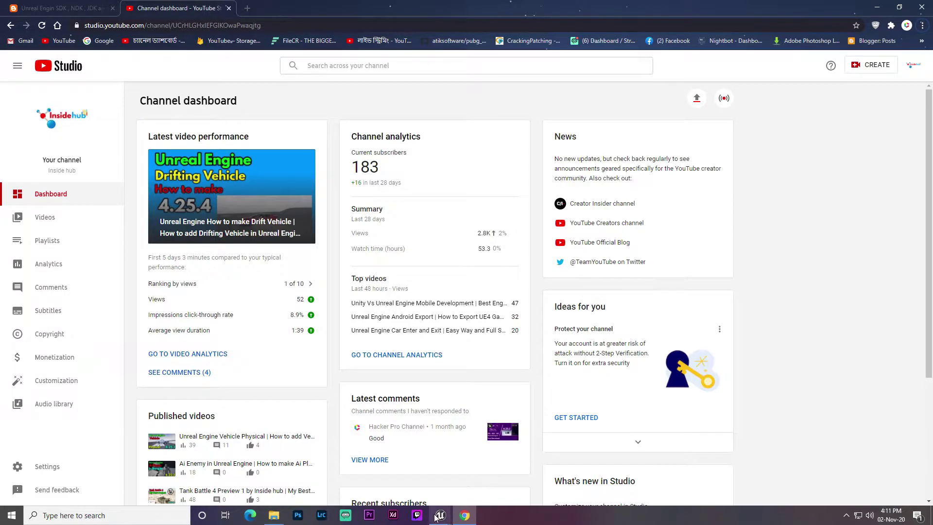
# Bring up the Unreal Editor, orbit toward the cyan car, then minimize the editor and Chrome.
pyautogui.click(407, 479)
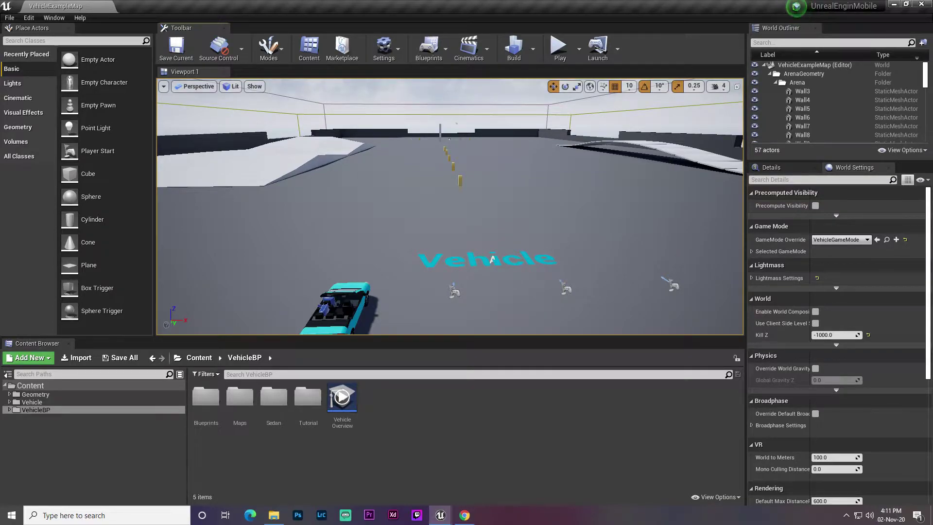
pyautogui.moveTo(492, 259); pyautogui.dragTo(649, 274, button='right')
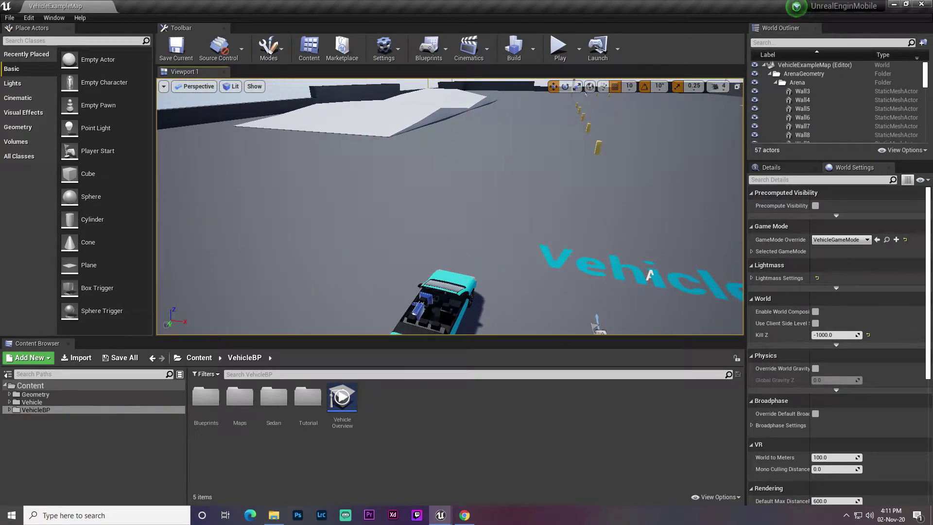
pyautogui.click(894, 4)
pyautogui.click(877, 7)
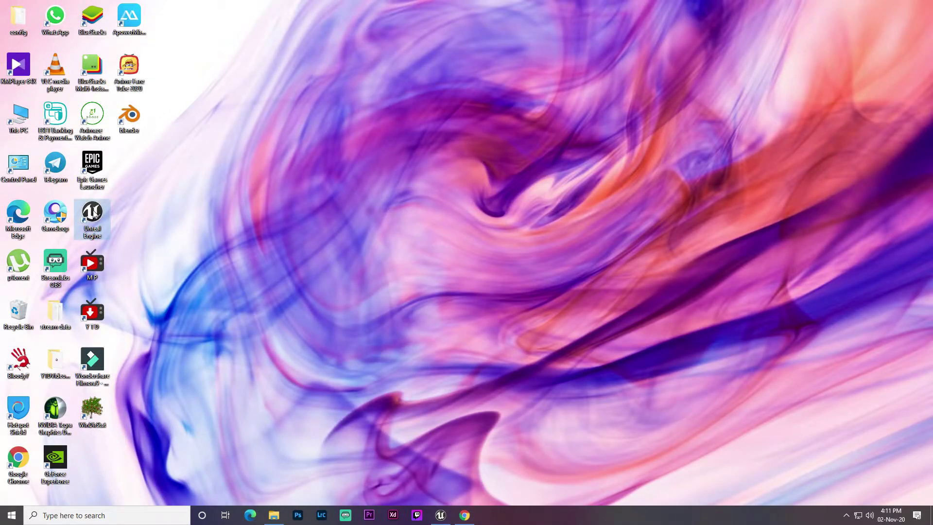
# Launch Unreal Engine 4.25 and start a new Games-category project in the Project Browser.
pyautogui.doubleClick(93, 212)
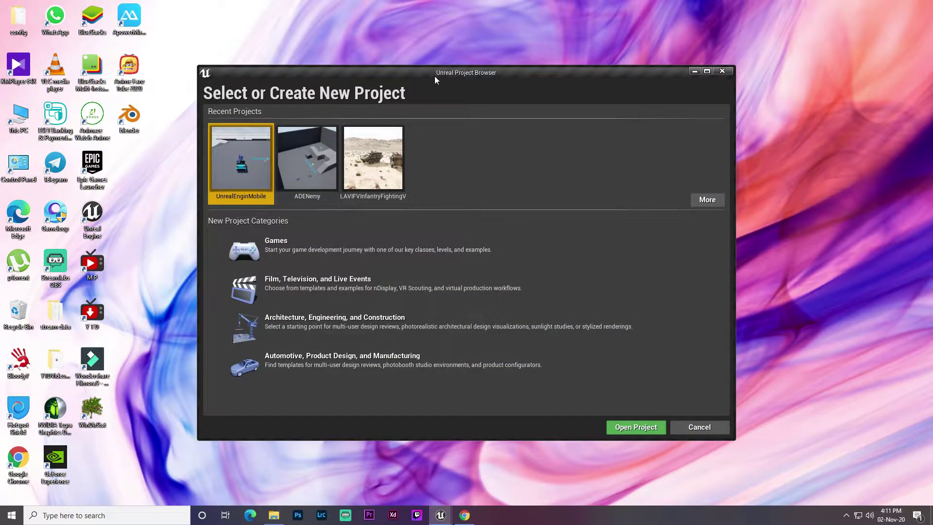
pyautogui.moveTo(434, 80); pyautogui.dragTo(467, 64)
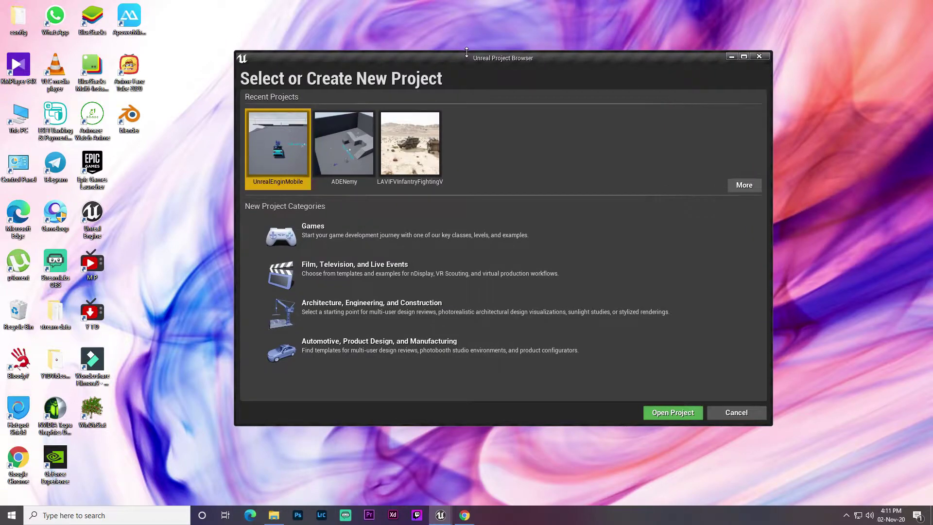
pyautogui.moveTo(441, 515)
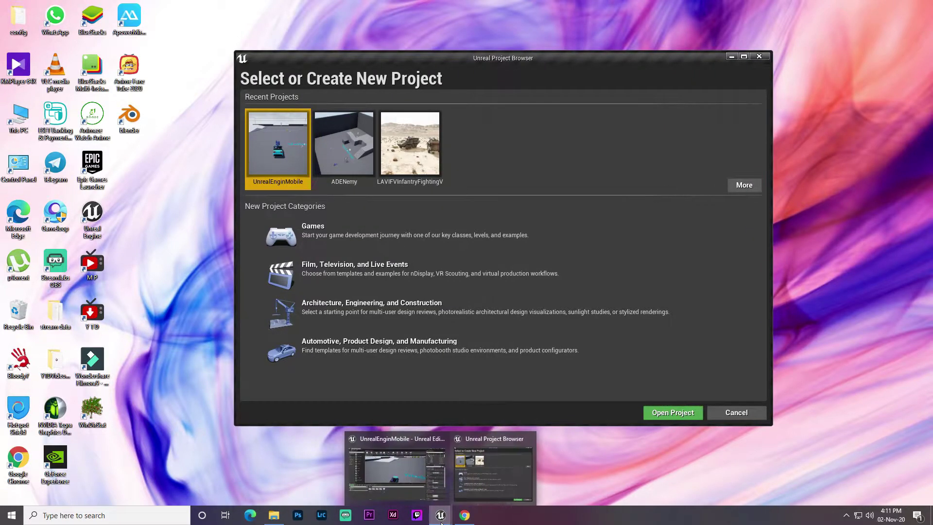
pyautogui.click(593, 118)
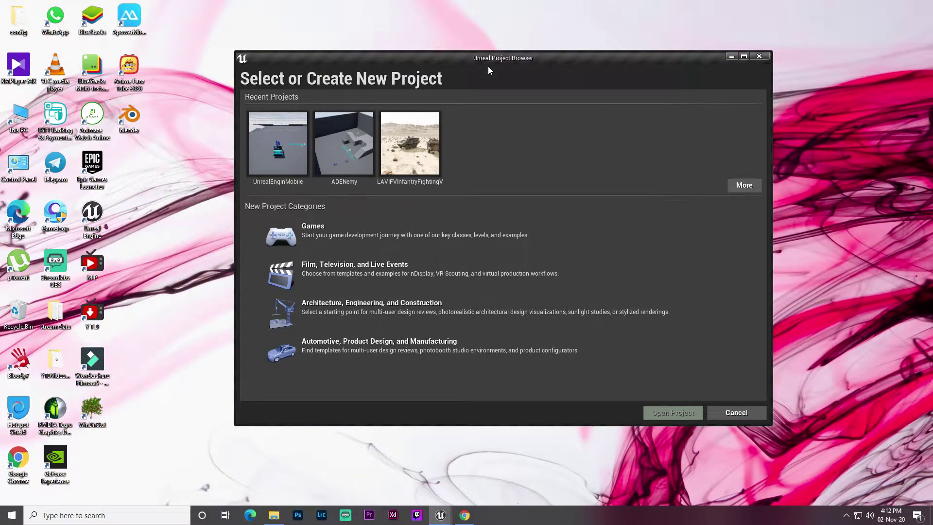
pyautogui.click(336, 226)
pyautogui.click(610, 413)
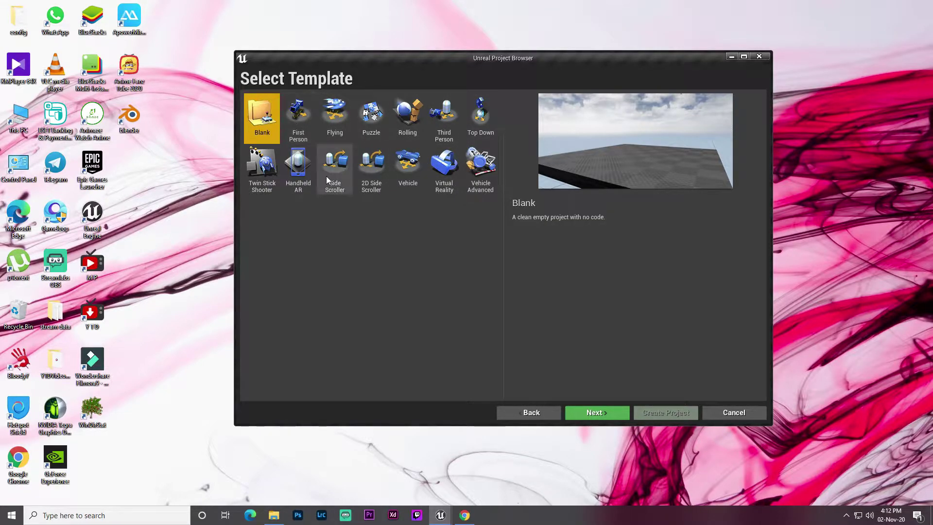
# Configure a Vehicle template project for Mobile / Tablet, No Starter Content, Scalable 3D or 2D, then minimize the browser.
pyautogui.click(407, 176)
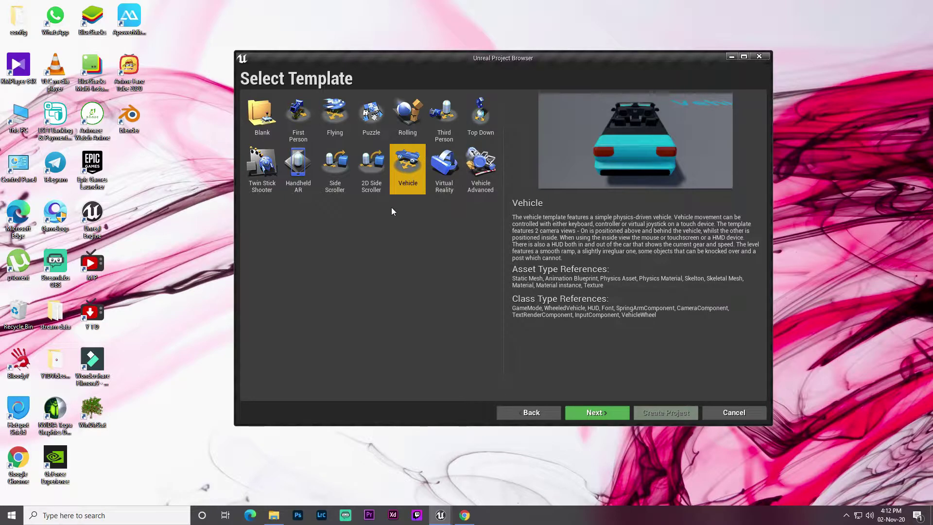
pyautogui.click(597, 412)
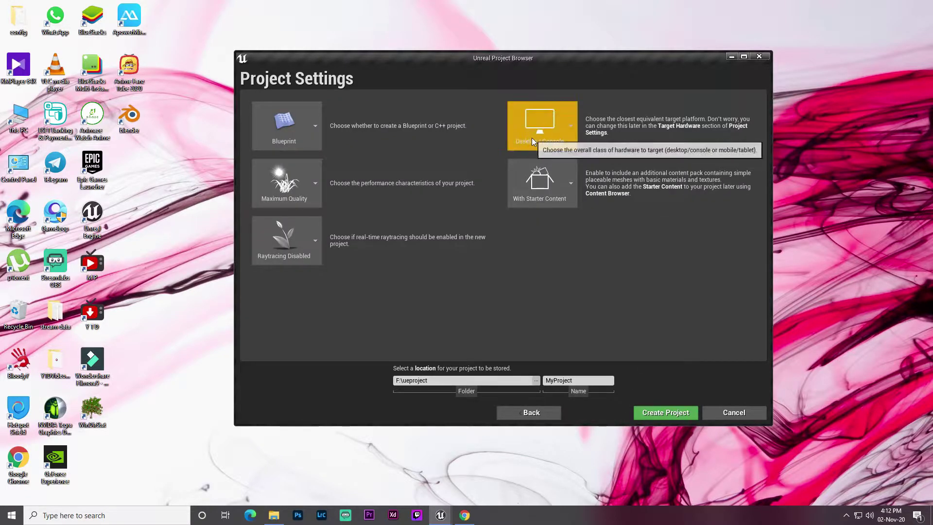
pyautogui.click(534, 137)
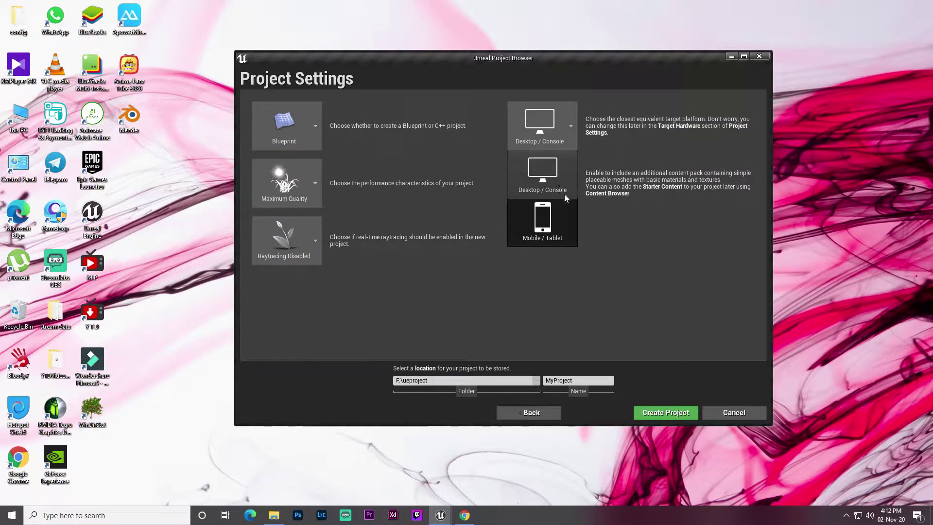
pyautogui.click(542, 223)
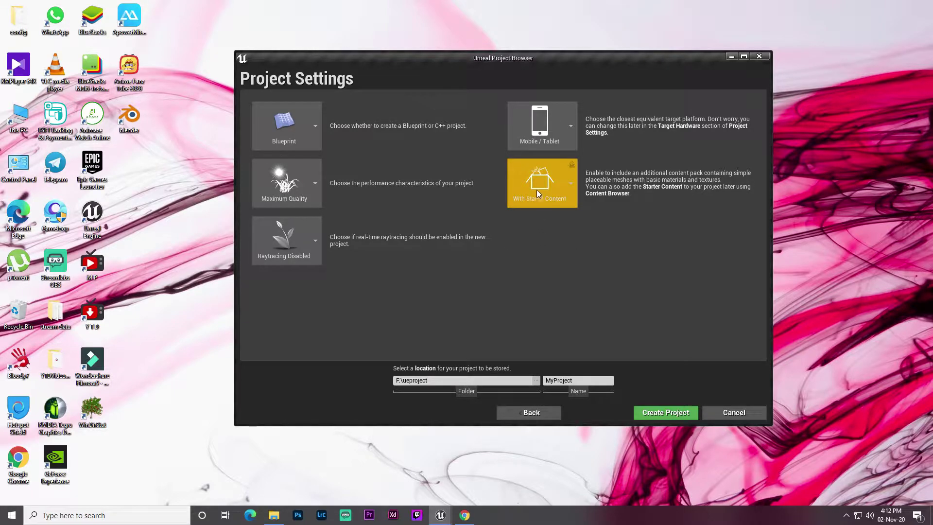
pyautogui.click(535, 196)
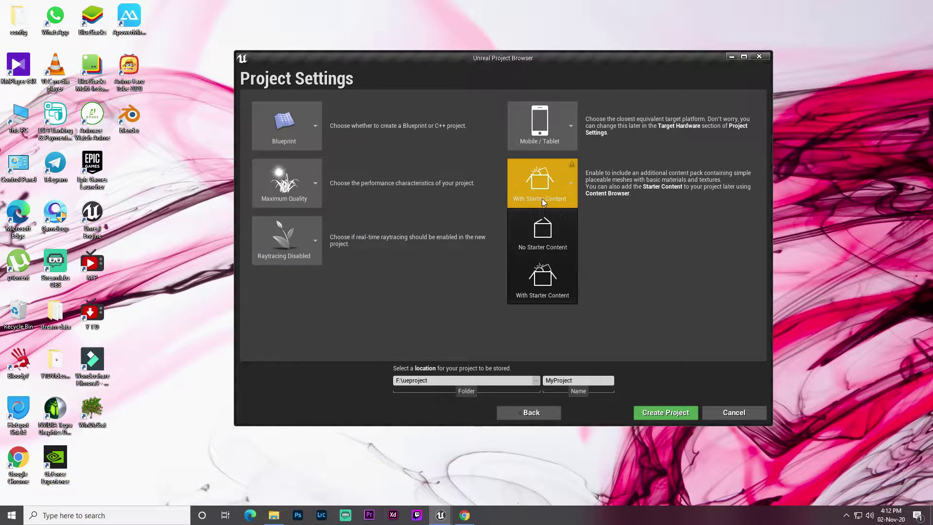
pyautogui.click(535, 243)
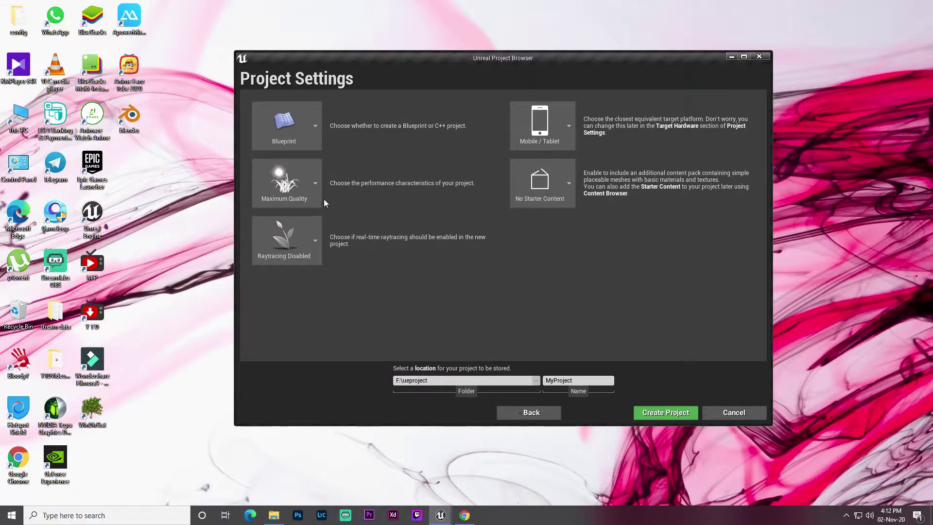
pyautogui.click(302, 197)
pyautogui.click(280, 281)
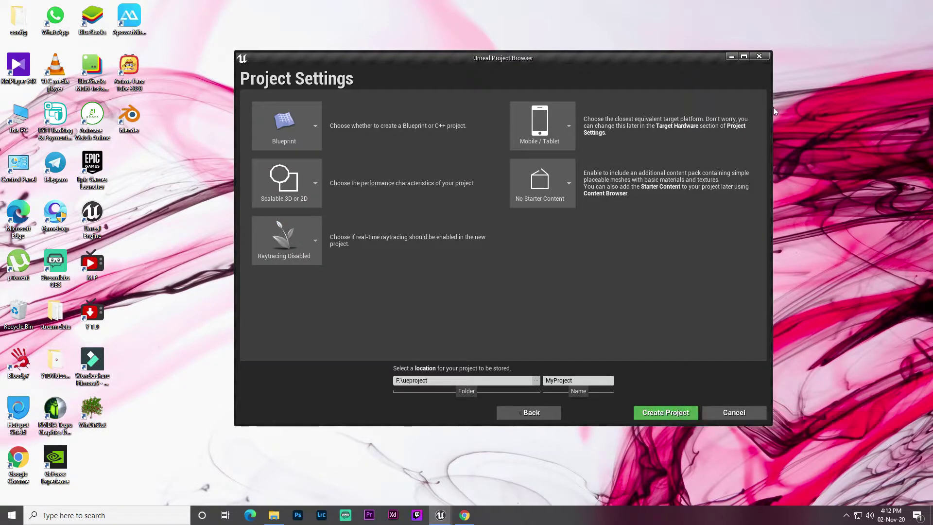
pyautogui.click(440, 514)
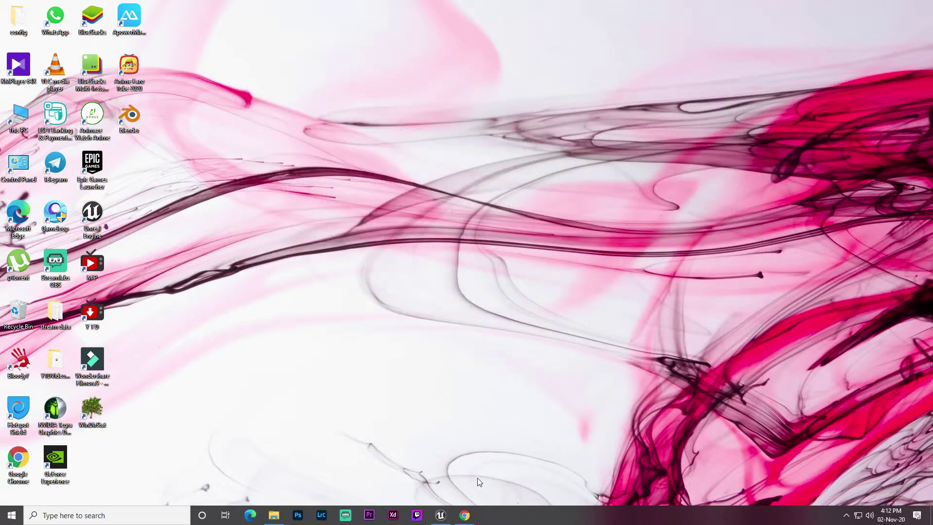
# Restore the Unreal Editor and open Settings > Project Settings.
pyautogui.click(441, 515)
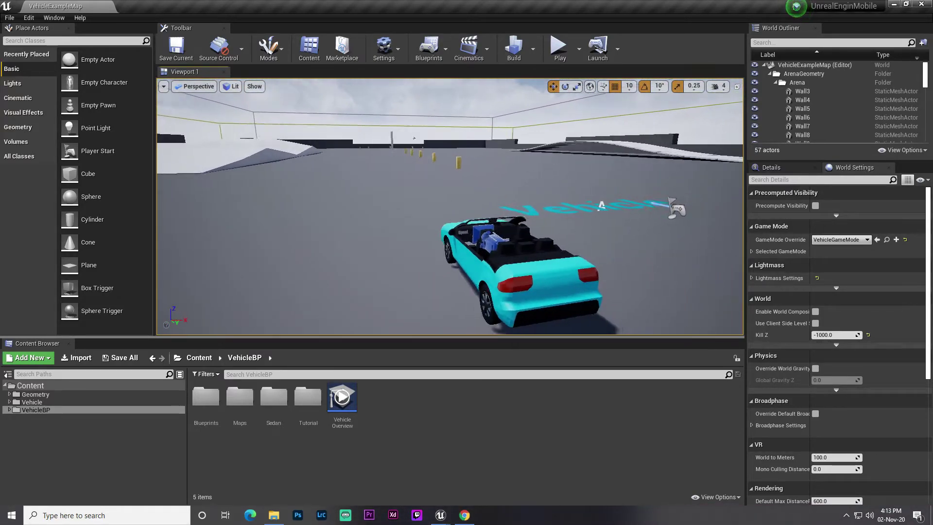
pyautogui.click(385, 49)
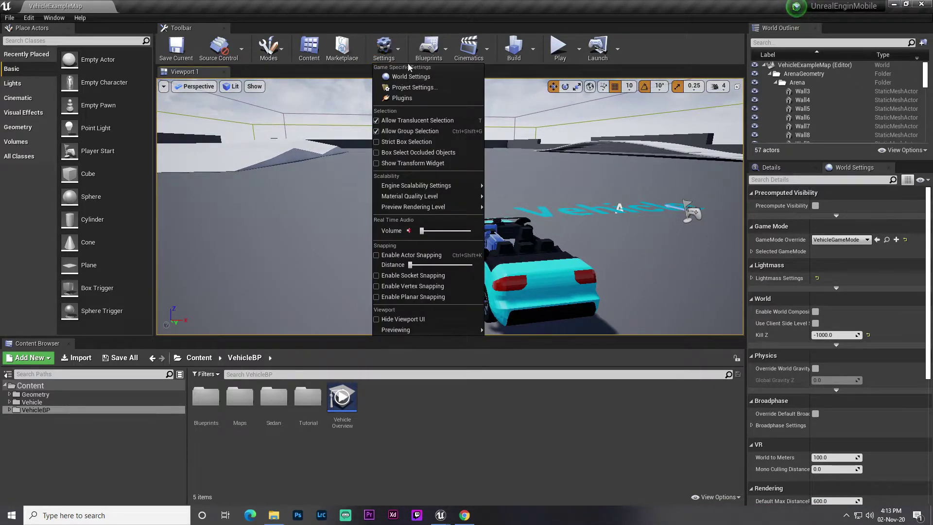
pyautogui.click(404, 90)
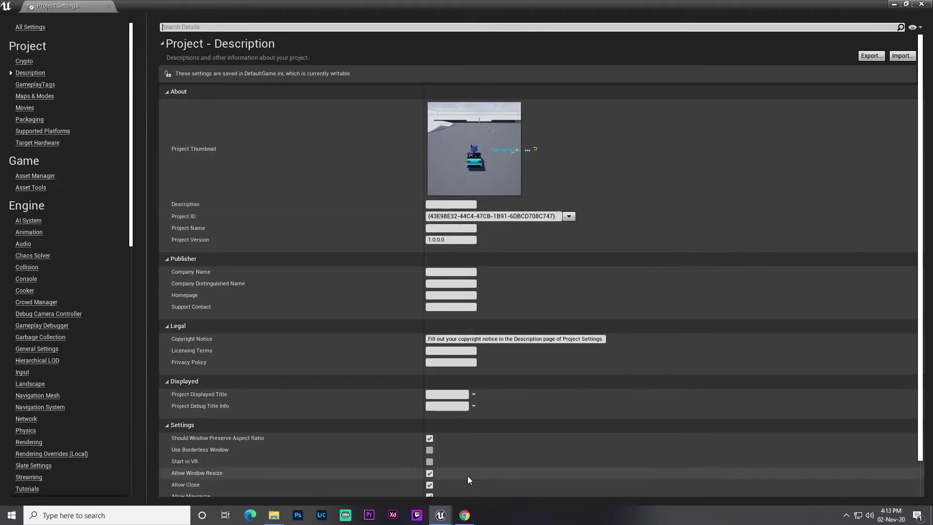
# Glance at the Hacker Pro blog post, then review the Android SDK settings under Platforms.
pyautogui.click(464, 515)
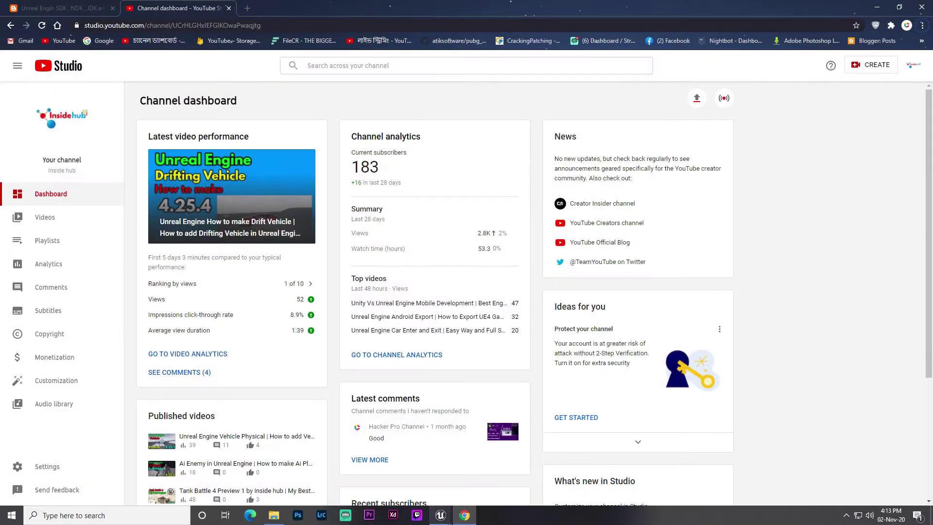
pyautogui.click(68, 8)
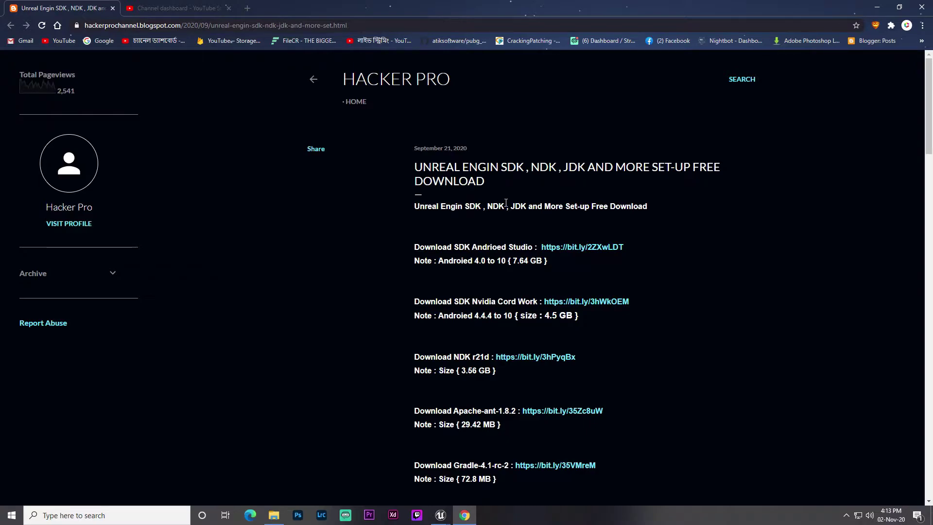
pyautogui.moveTo(440, 515)
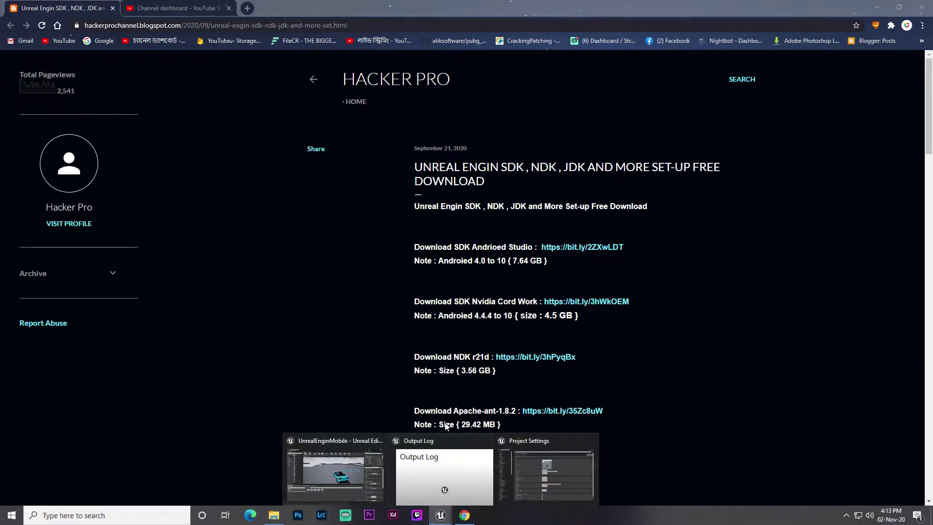
pyautogui.click(552, 481)
pyautogui.scroll(-4, 84, 122)
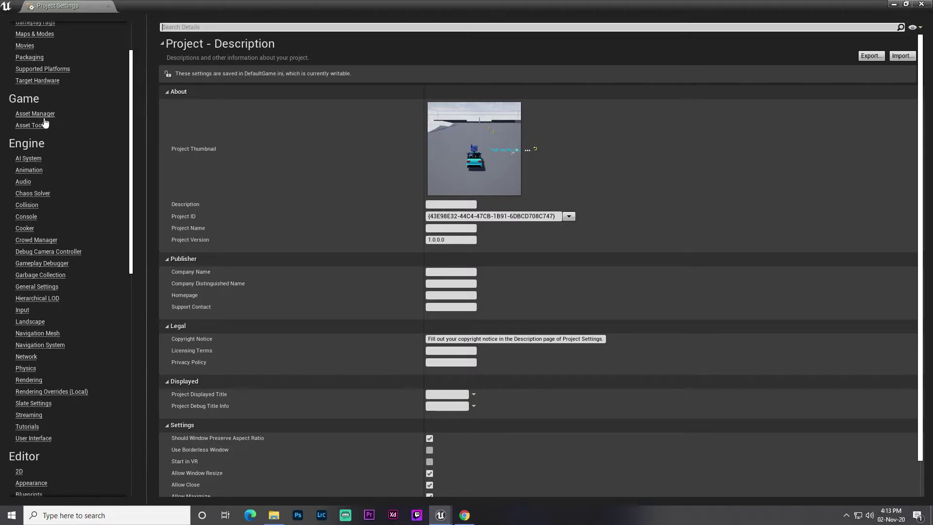
pyautogui.scroll(-15, 42, 216)
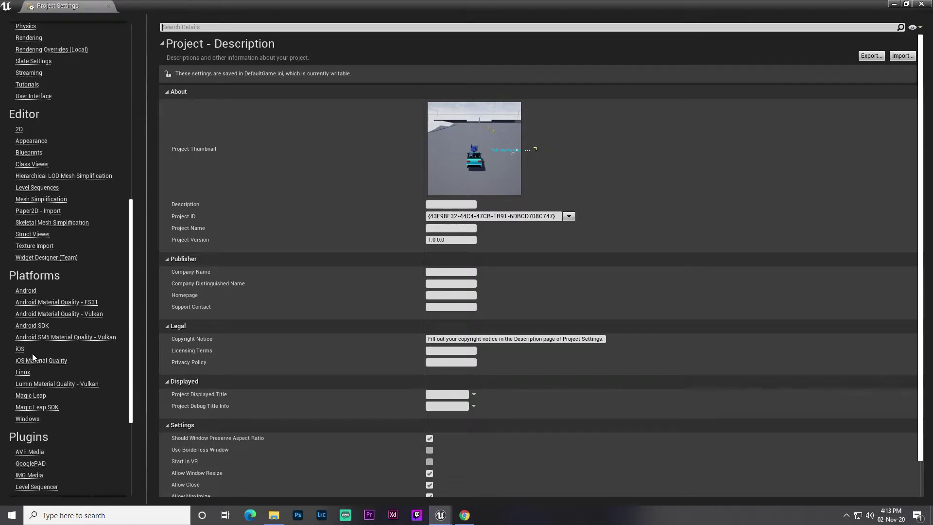
pyautogui.scroll(-4, 73, 270)
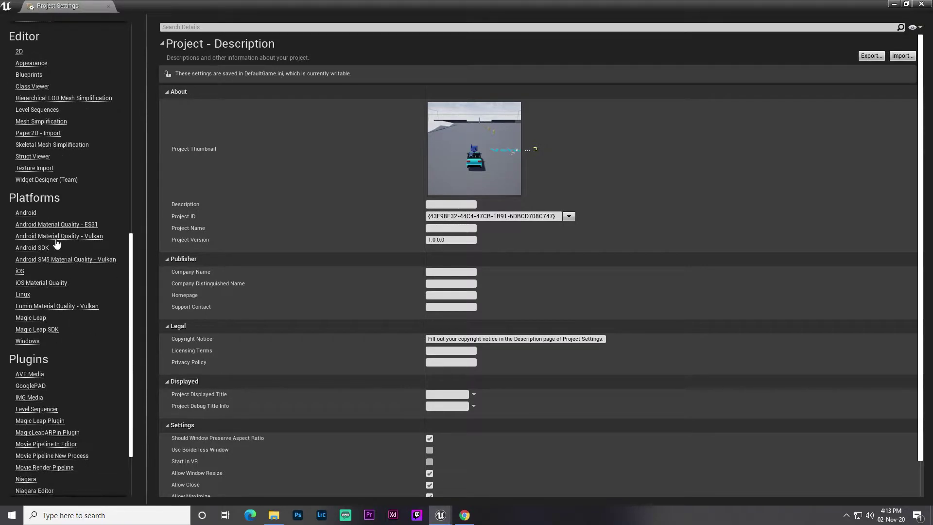
pyautogui.click(38, 249)
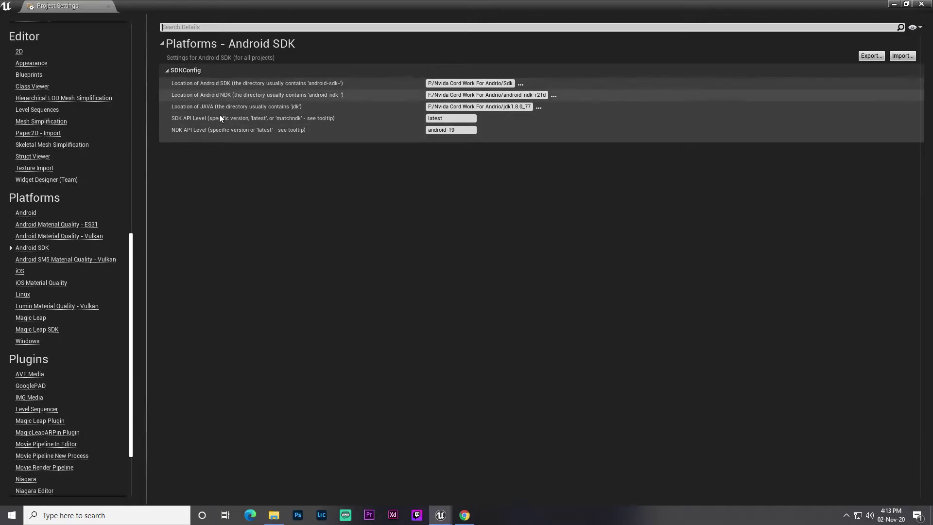
pyautogui.click(465, 515)
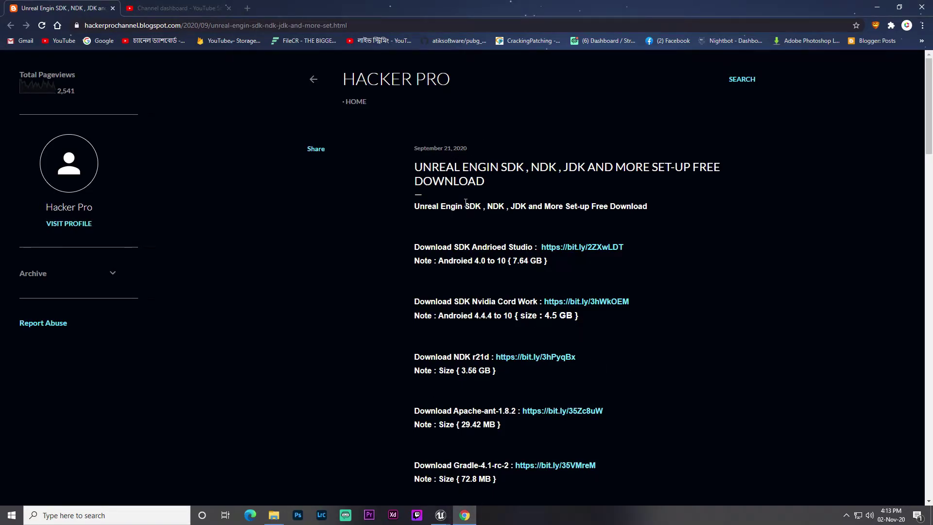
# Highlight the Android Studio and Nvidia SDK download entries, including the 4.5 GB size.
pyautogui.moveTo(336, 82); pyautogui.dragTo(468, 93)
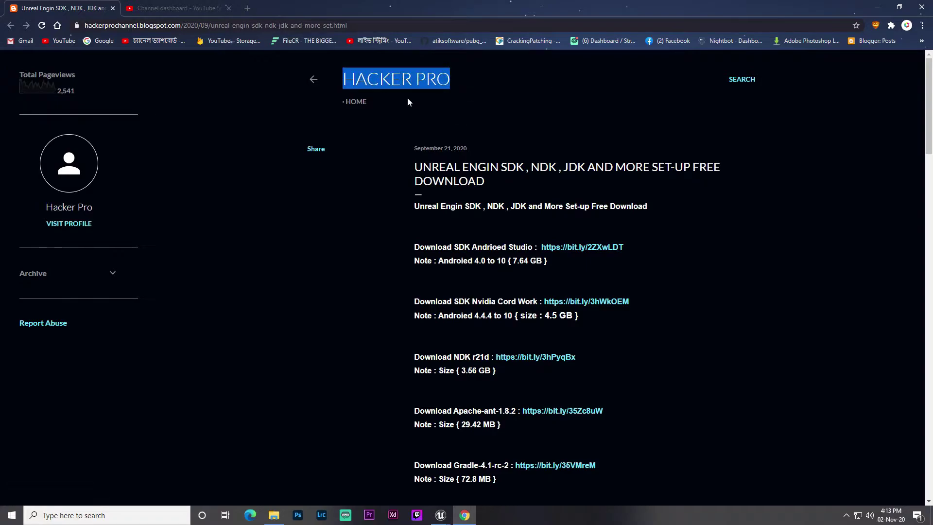
pyautogui.click(348, 254)
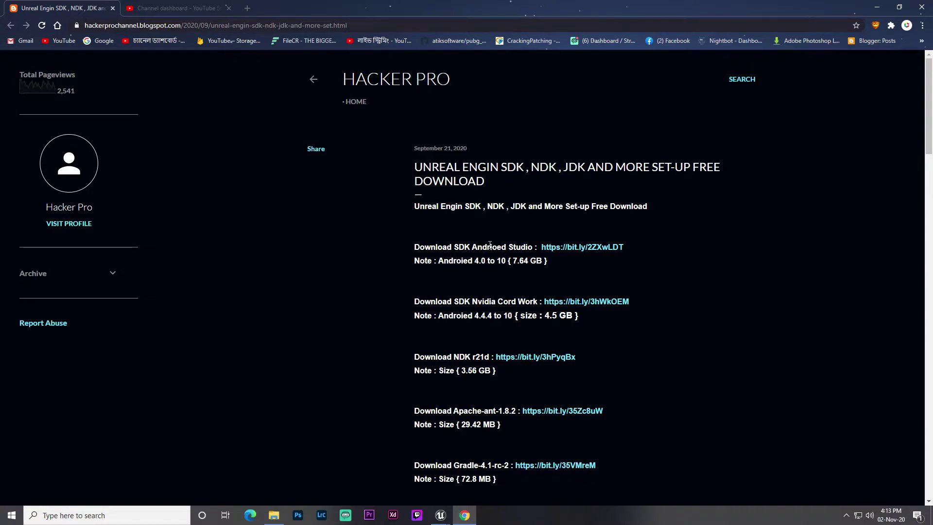
pyautogui.moveTo(458, 247); pyautogui.dragTo(532, 247)
pyautogui.scroll(-1, 503, 263)
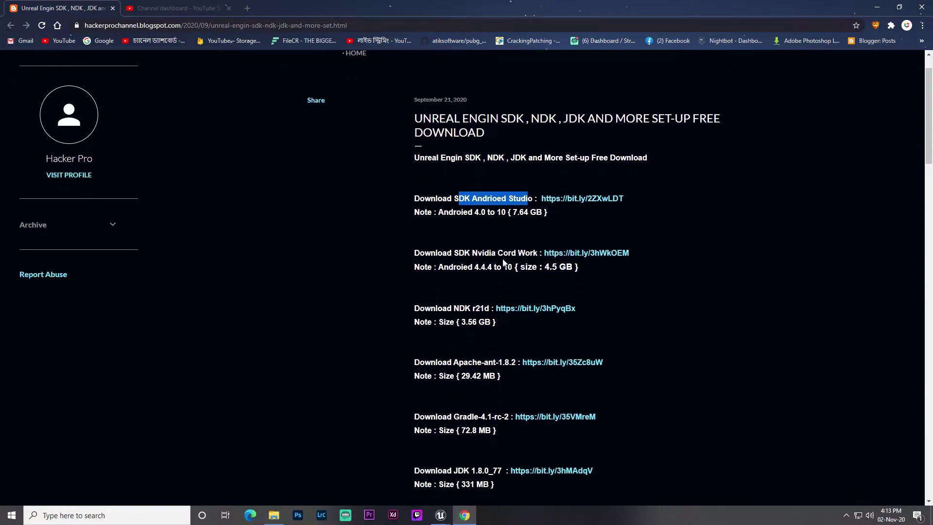
pyautogui.moveTo(452, 259); pyautogui.dragTo(535, 255)
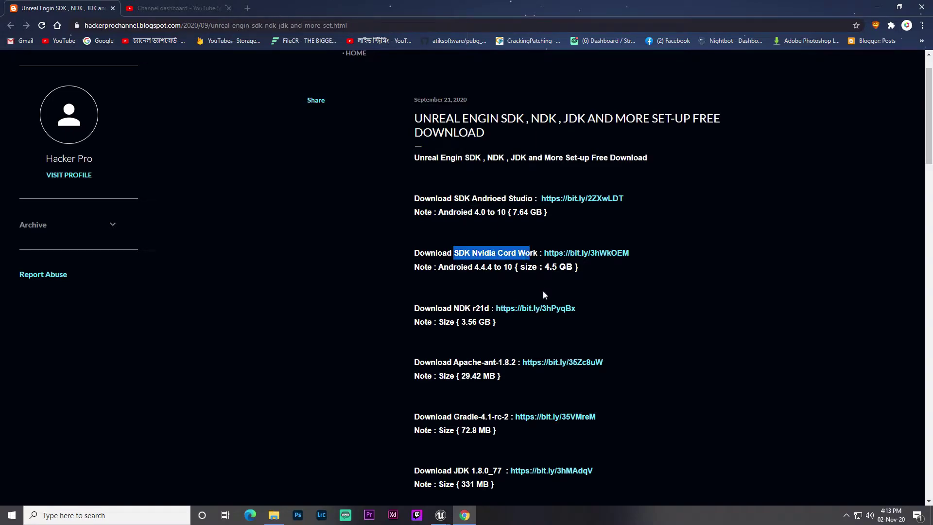
pyautogui.click(530, 286)
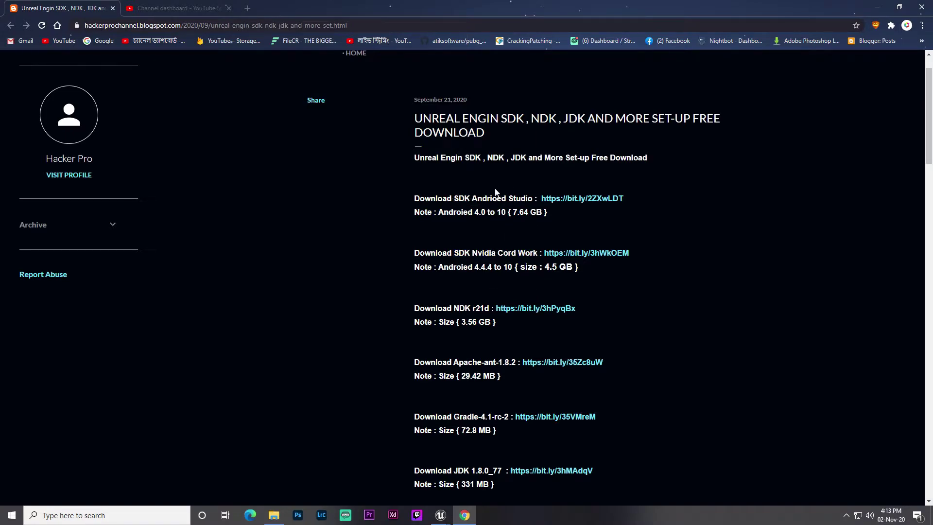
pyautogui.moveTo(465, 198); pyautogui.dragTo(530, 197)
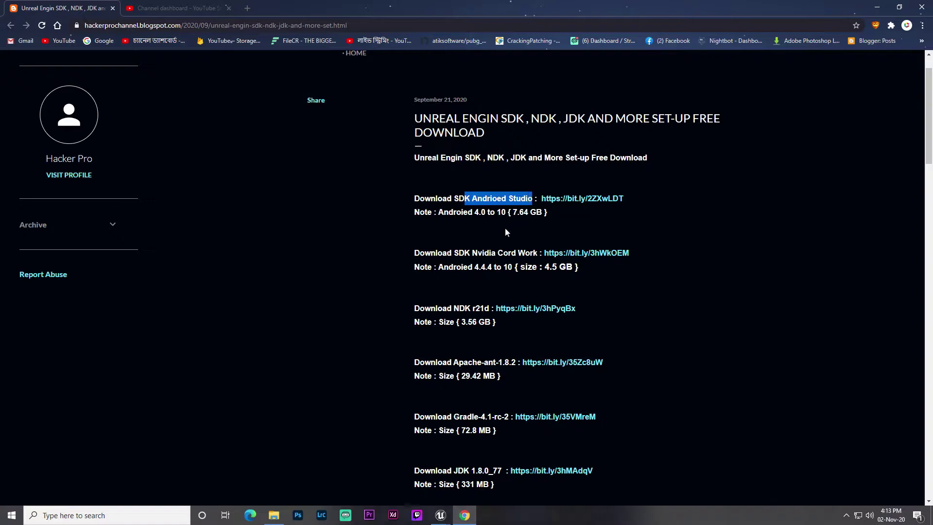
pyautogui.click(447, 227)
pyautogui.moveTo(448, 213); pyautogui.dragTo(549, 219)
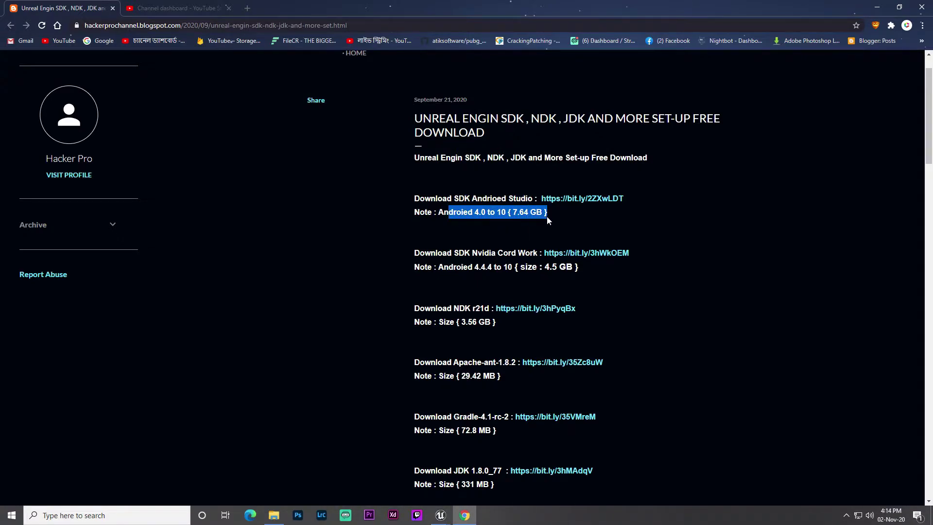
pyautogui.moveTo(452, 253); pyautogui.dragTo(558, 253)
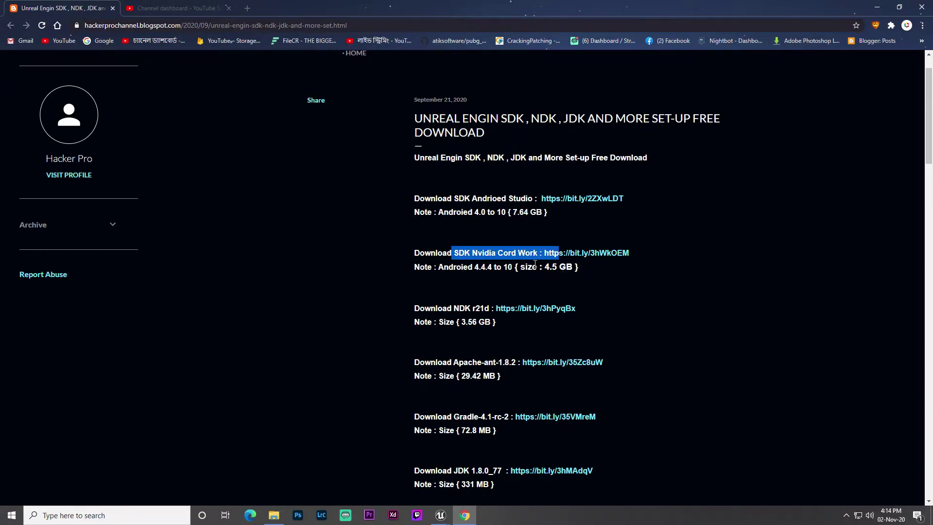
pyautogui.moveTo(463, 197); pyautogui.dragTo(539, 198)
pyautogui.moveTo(536, 266); pyautogui.dragTo(578, 267)
pyautogui.scroll(-2, 585, 254)
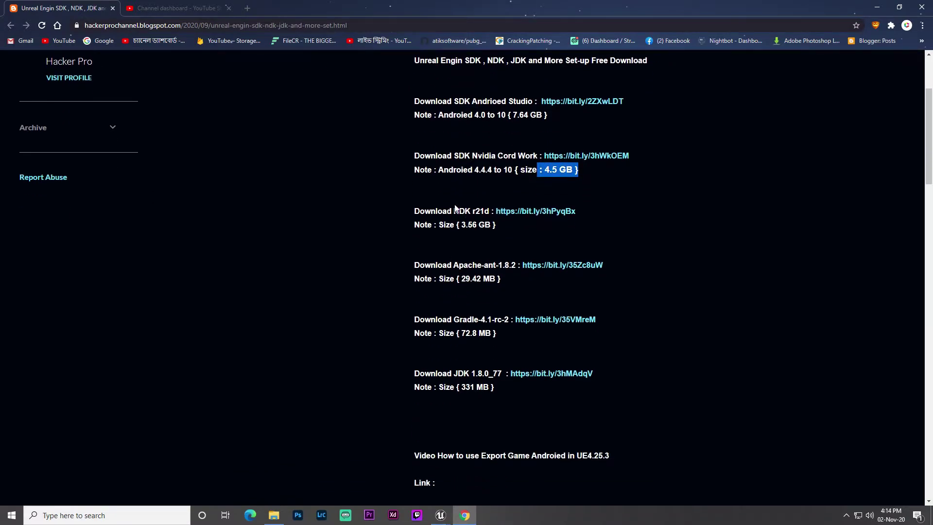
pyautogui.moveTo(453, 211); pyautogui.dragTo(556, 224)
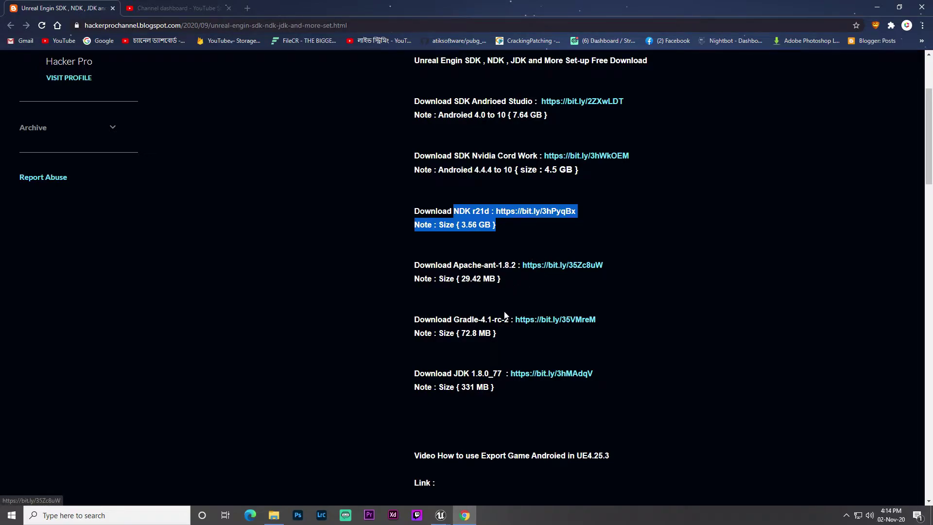
# Highlight the SDK, NDK, JDK and Apache-ant requirements for versions 4.21.1 to 4.23.2 and 4.24.2.
pyautogui.scroll(-10, 506, 316)
pyautogui.scroll(4, 486, 182)
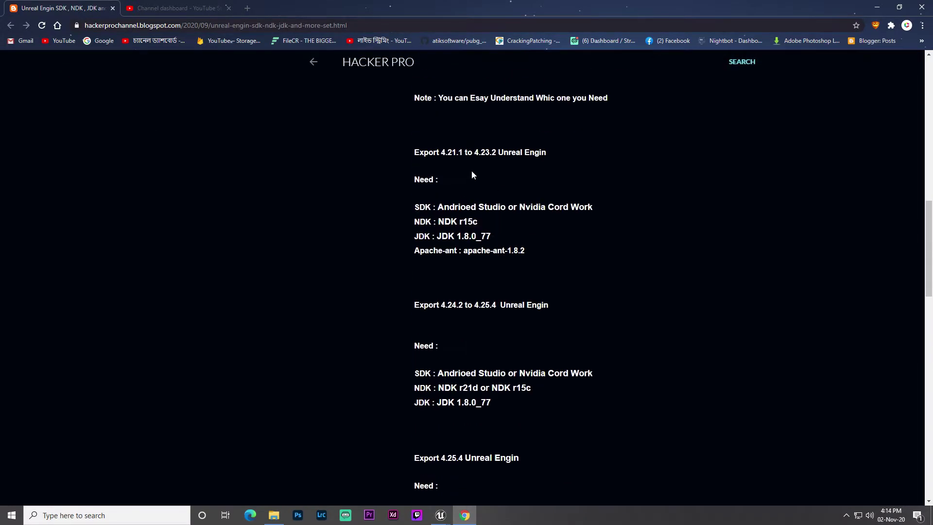
pyautogui.tripleClick(415, 155)
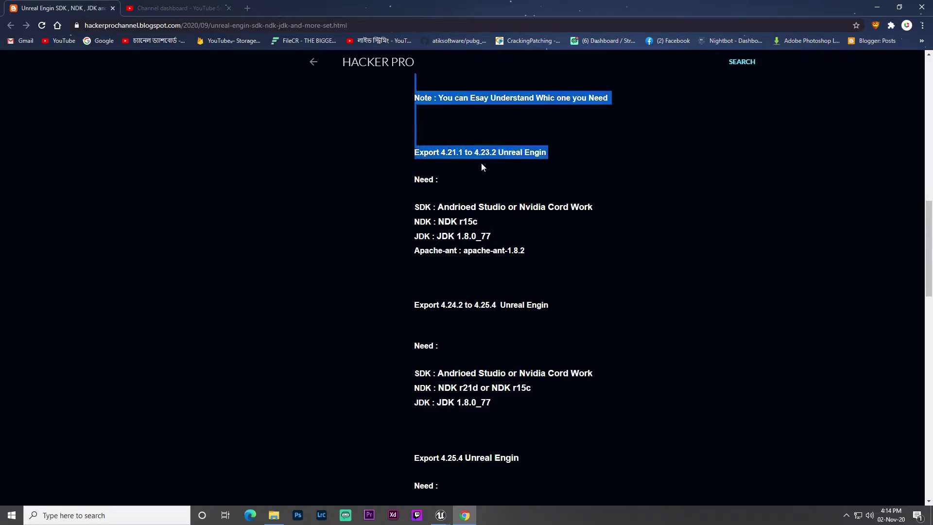
pyautogui.moveTo(585, 206); pyautogui.dragTo(588, 207)
pyautogui.moveTo(428, 151); pyautogui.dragTo(532, 155)
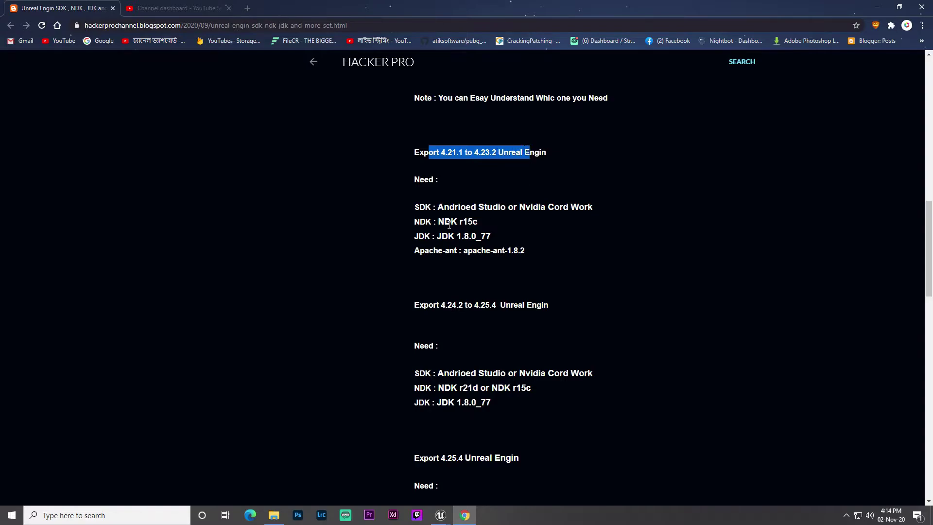
pyautogui.moveTo(432, 200); pyautogui.dragTo(538, 274)
pyautogui.scroll(-2, 400, 246)
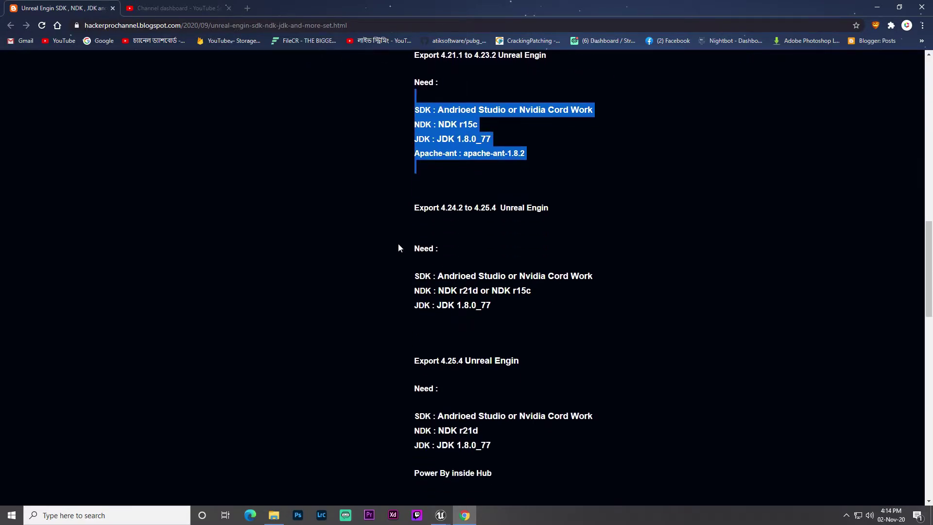
pyautogui.click(430, 207)
pyautogui.moveTo(411, 209); pyautogui.dragTo(554, 217)
pyautogui.click(488, 305)
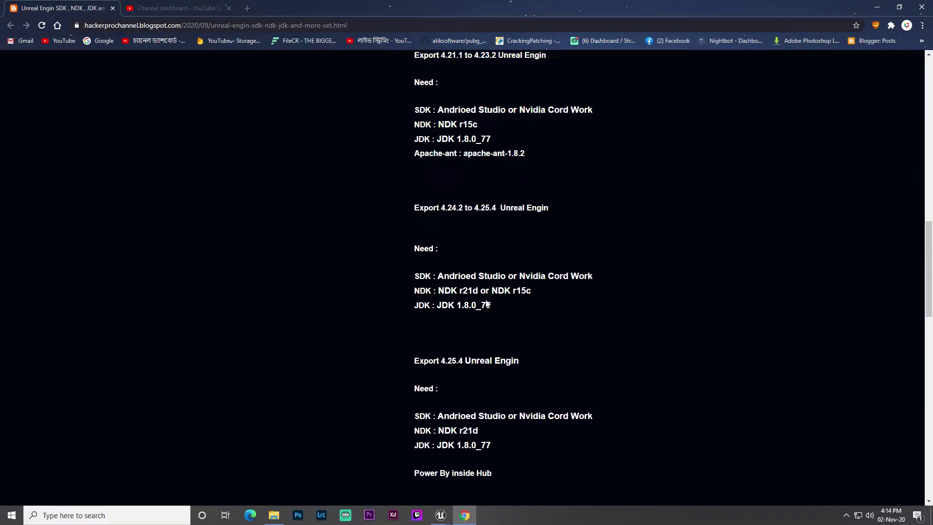
pyautogui.moveTo(493, 305); pyautogui.dragTo(497, 221)
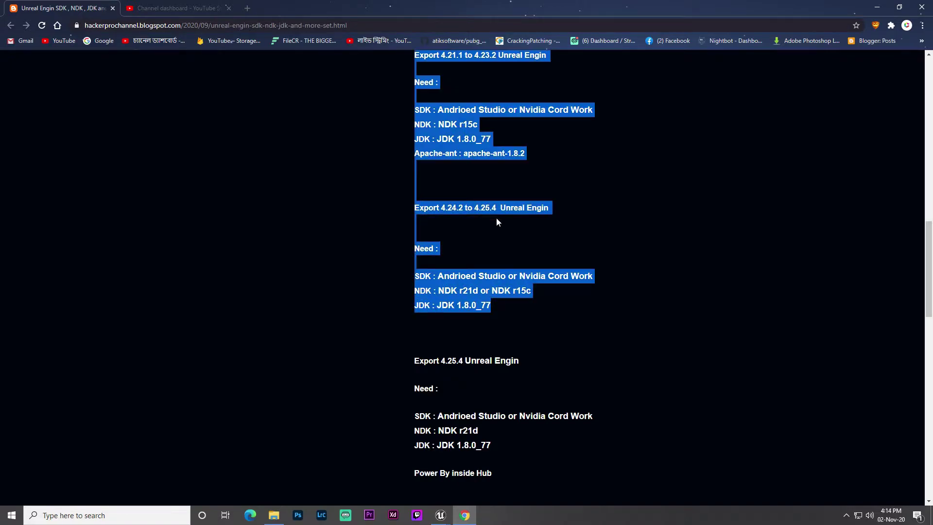
pyautogui.click(478, 305)
# Highlight the SDK, NDK and JDK needed for 4.25.4, then return to Project Settings.
pyautogui.scroll(-4, 477, 305)
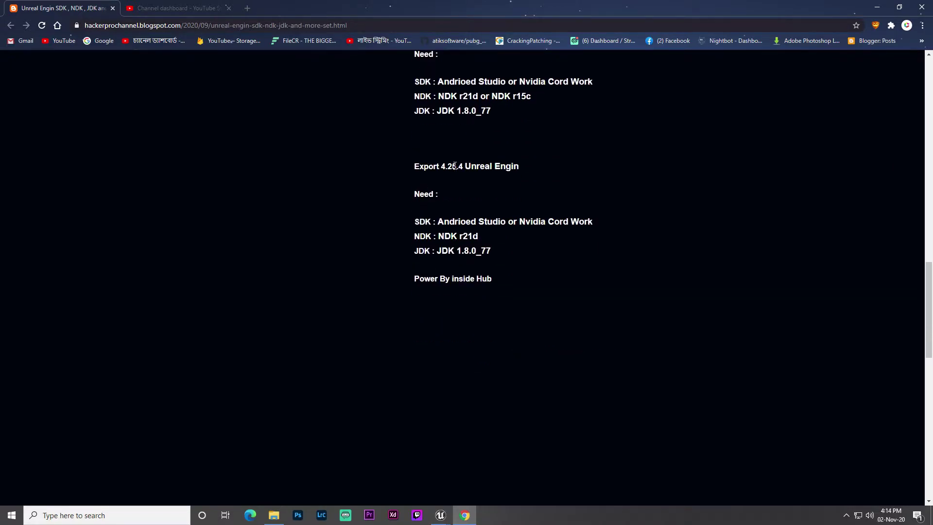
pyautogui.moveTo(439, 166); pyautogui.dragTo(471, 167)
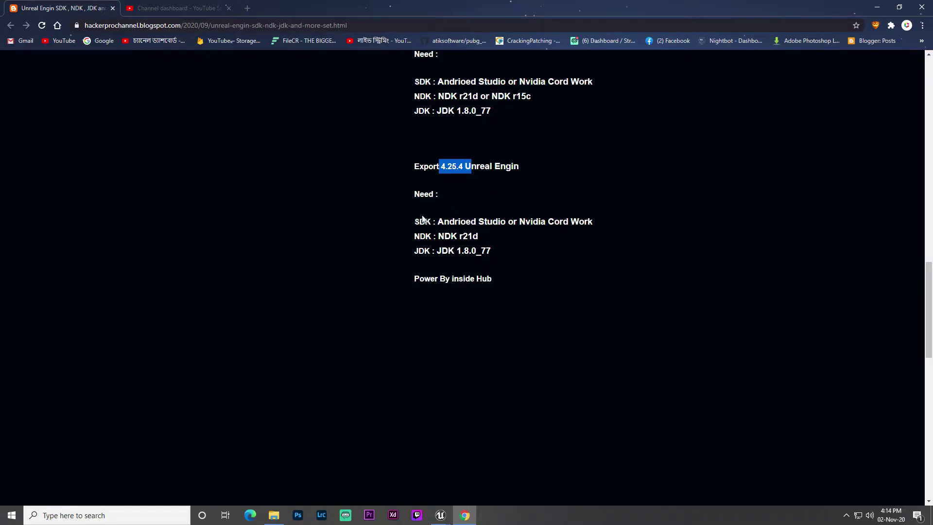
pyautogui.moveTo(430, 221); pyautogui.dragTo(501, 254)
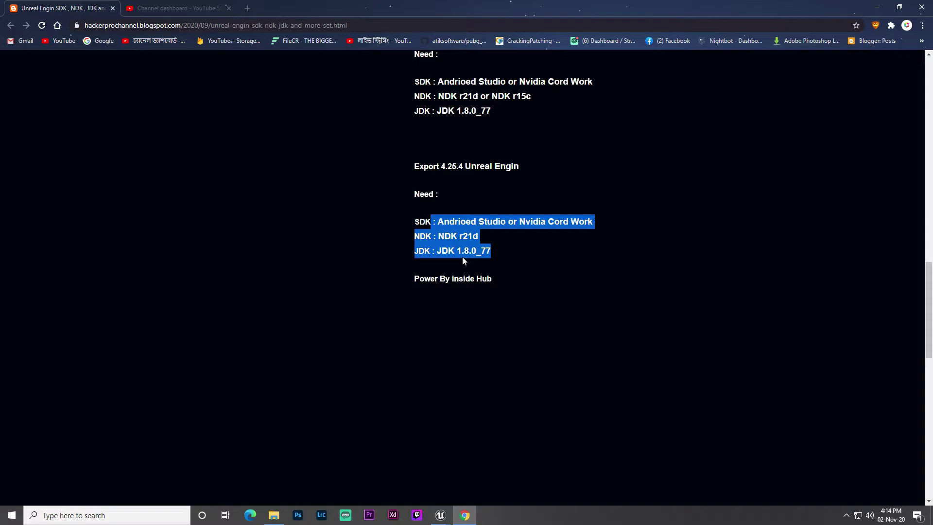
pyautogui.scroll(15, 506, 191)
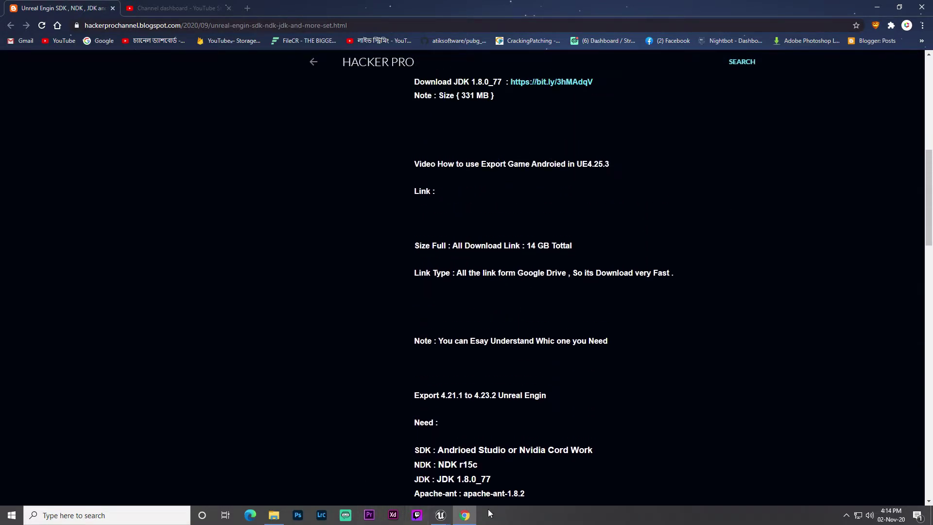
pyautogui.click(441, 515)
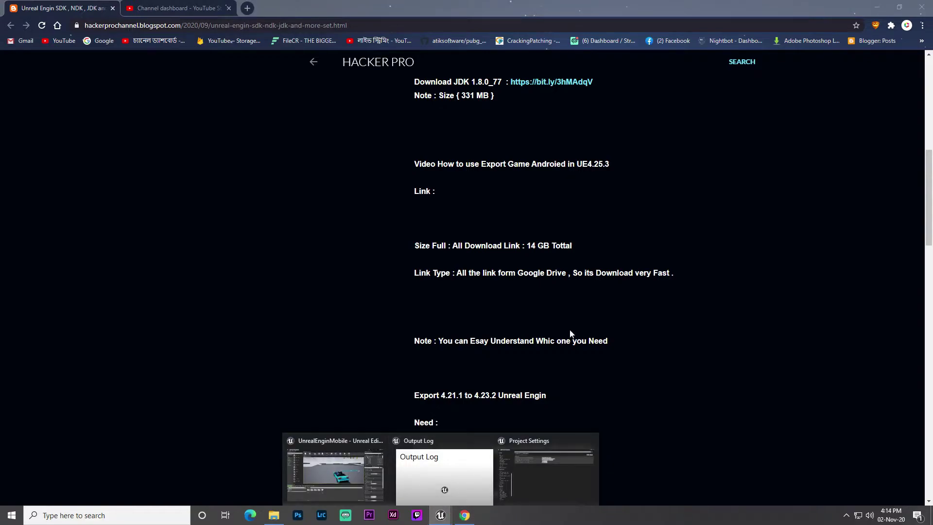
pyautogui.click(521, 496)
# Cancel the Android SDK folder picker unchanged and go to the Platforms - Android page.
pyautogui.click(520, 84)
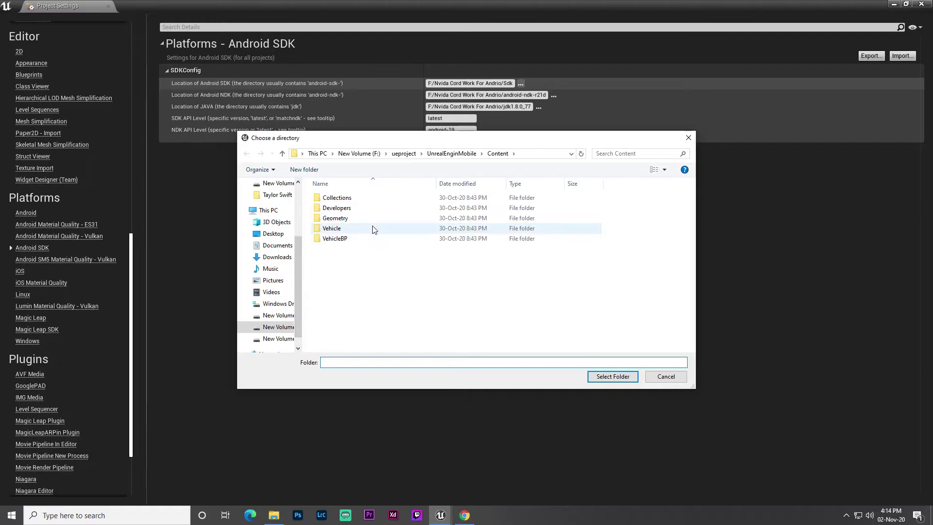
pyautogui.click(688, 138)
pyautogui.click(21, 212)
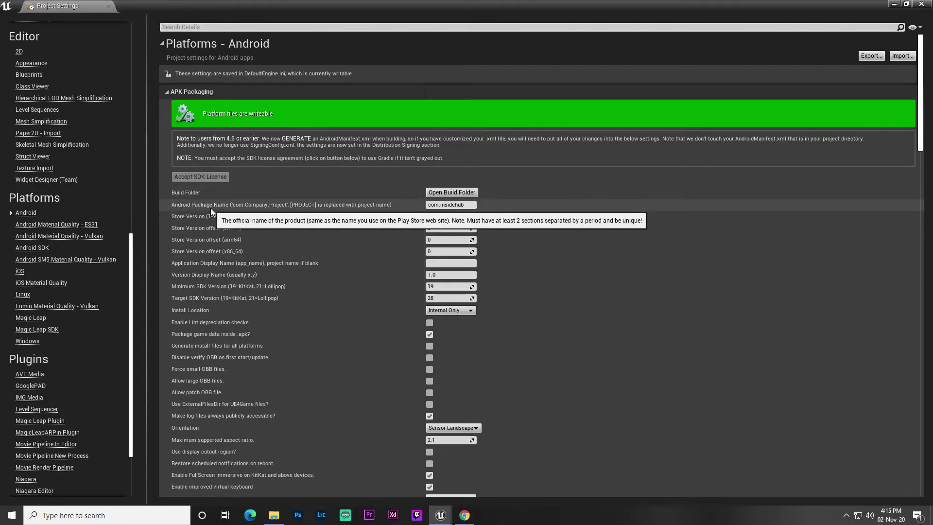
# Check the com.insidehub package name, review the Android icon, audio and texture settings, then close Project Settings.
pyautogui.click(437, 205)
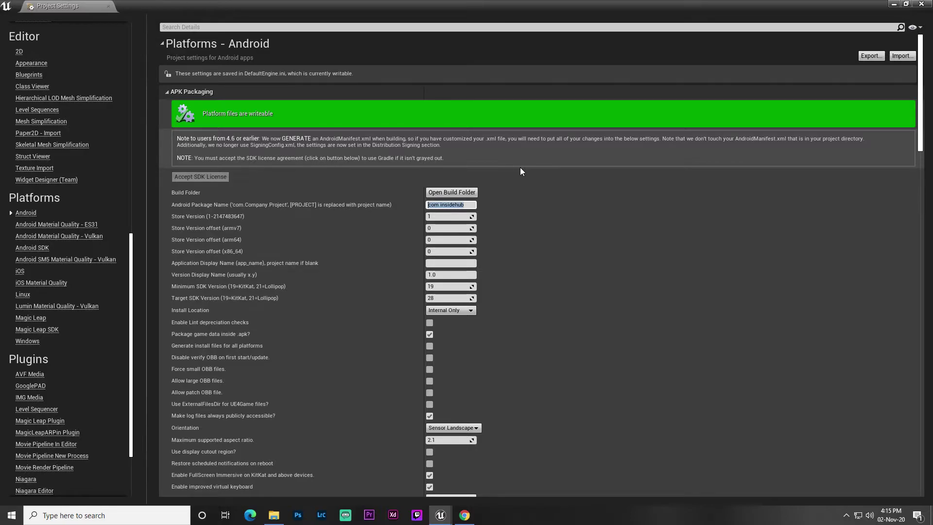
pyautogui.click(479, 208)
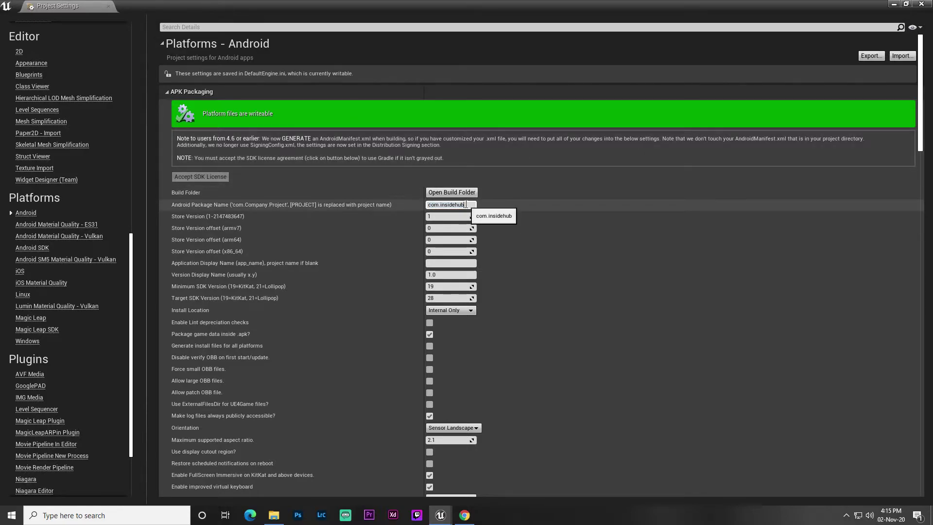
pyautogui.scroll(-2, 479, 207)
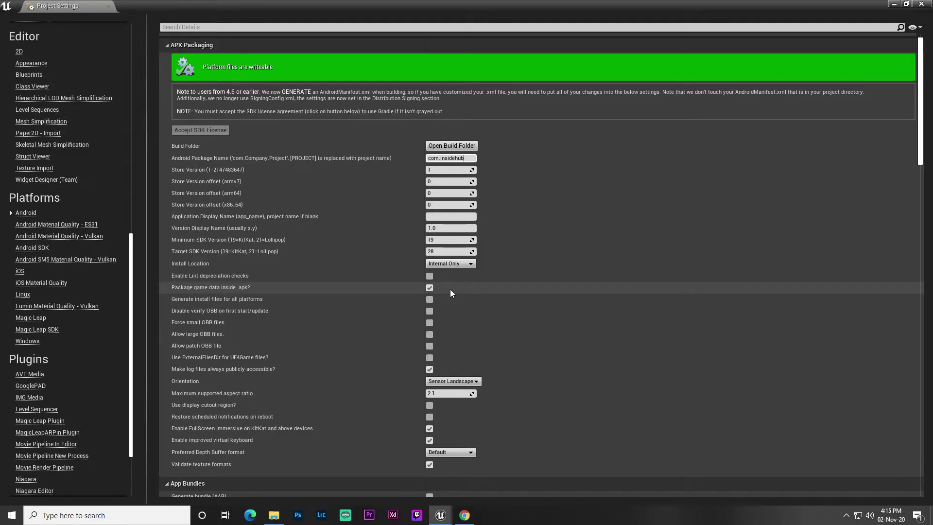
pyautogui.scroll(-5, 440, 296)
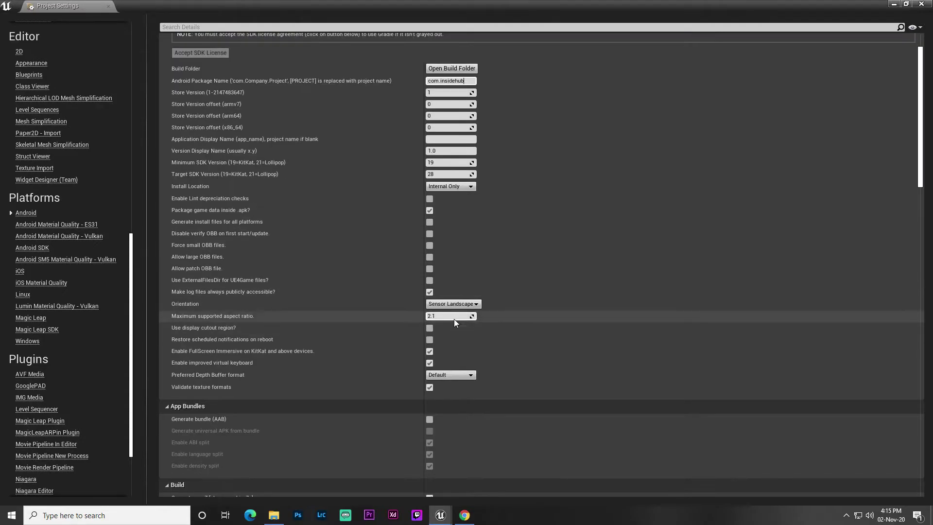
pyautogui.scroll(-9, 299, 207)
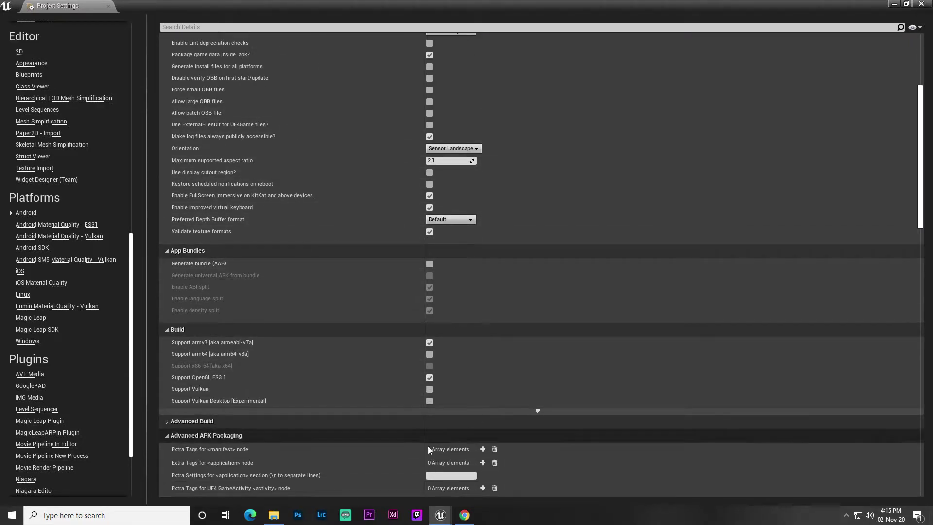
pyautogui.scroll(-4, 373, 317)
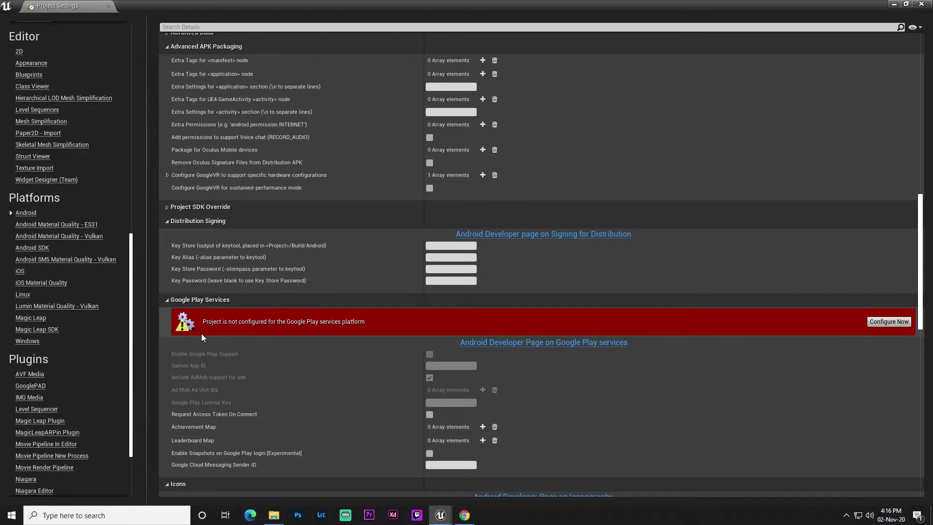
pyautogui.scroll(-6, 232, 234)
pyautogui.scroll(-2, 399, 372)
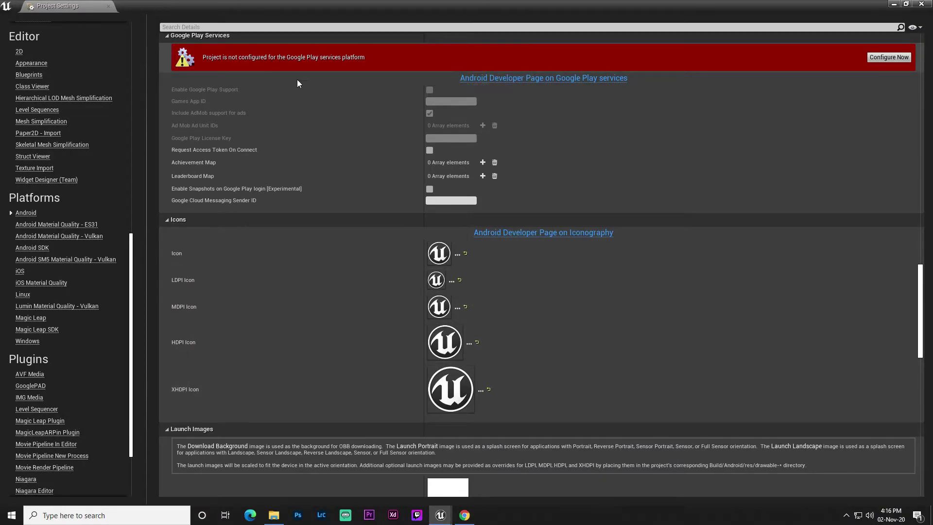
pyautogui.scroll(-2, 246, 84)
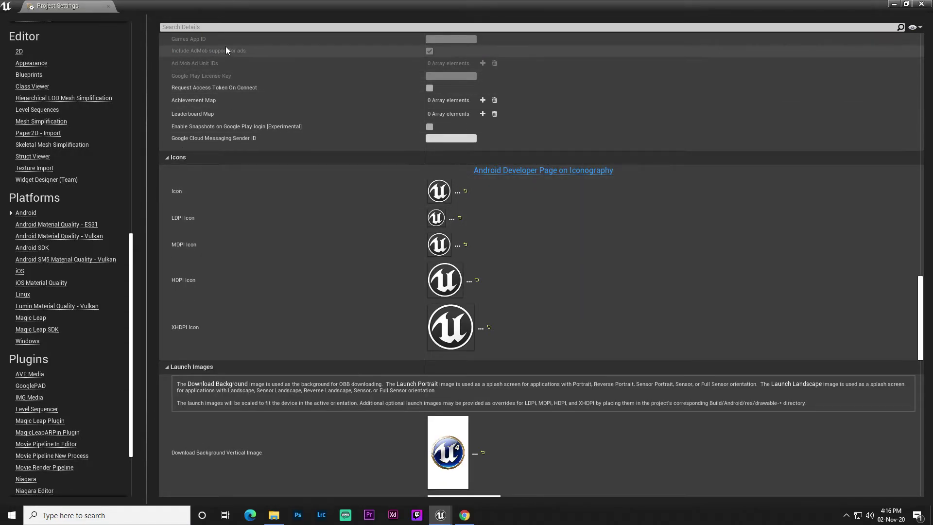
pyautogui.scroll(2, 188, 128)
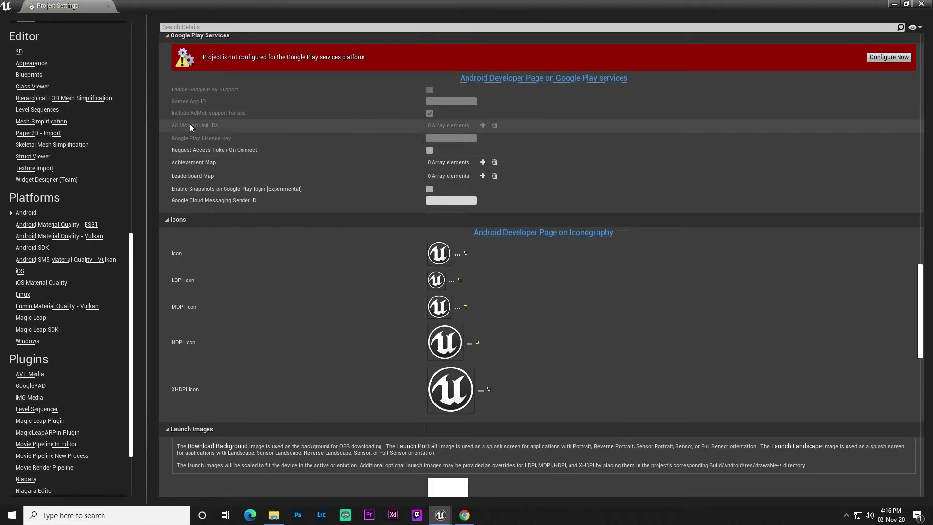
pyautogui.scroll(-10, 190, 128)
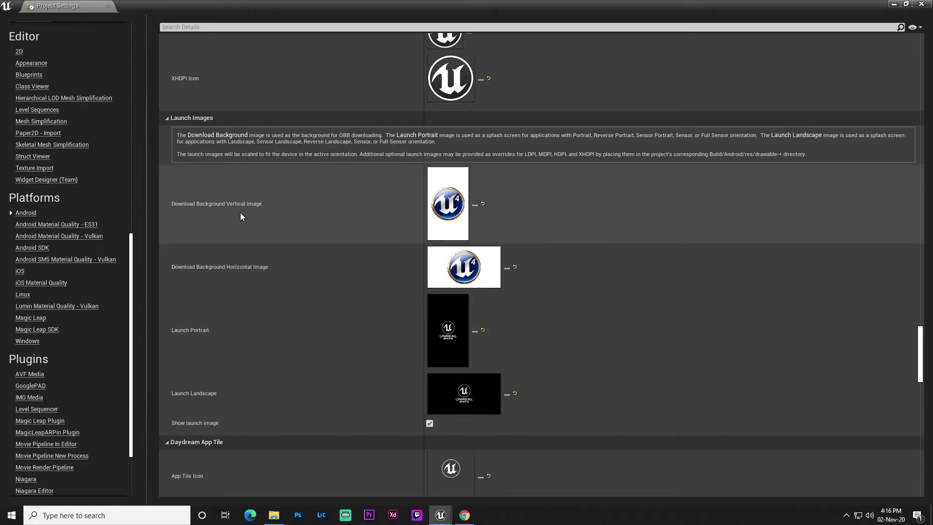
pyautogui.scroll(-8, 240, 217)
pyautogui.scroll(-2, 487, 235)
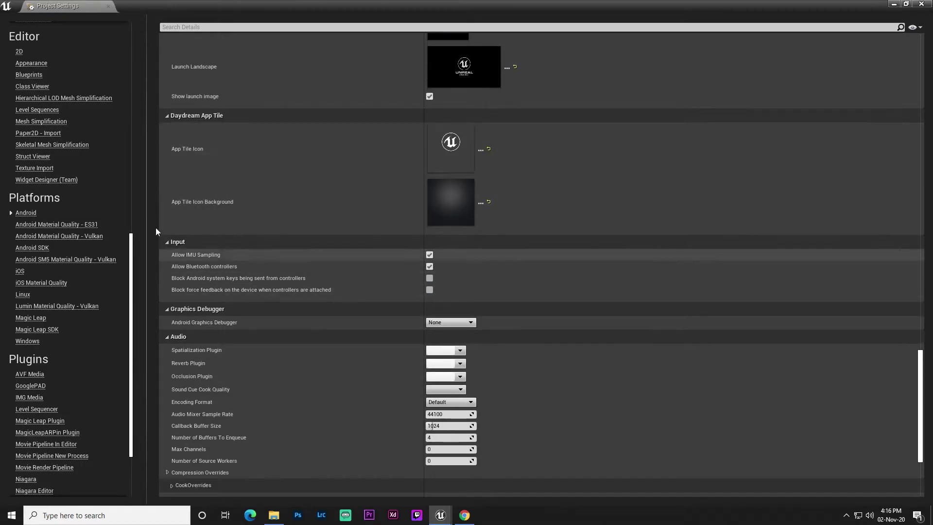
pyautogui.scroll(-4, 273, 298)
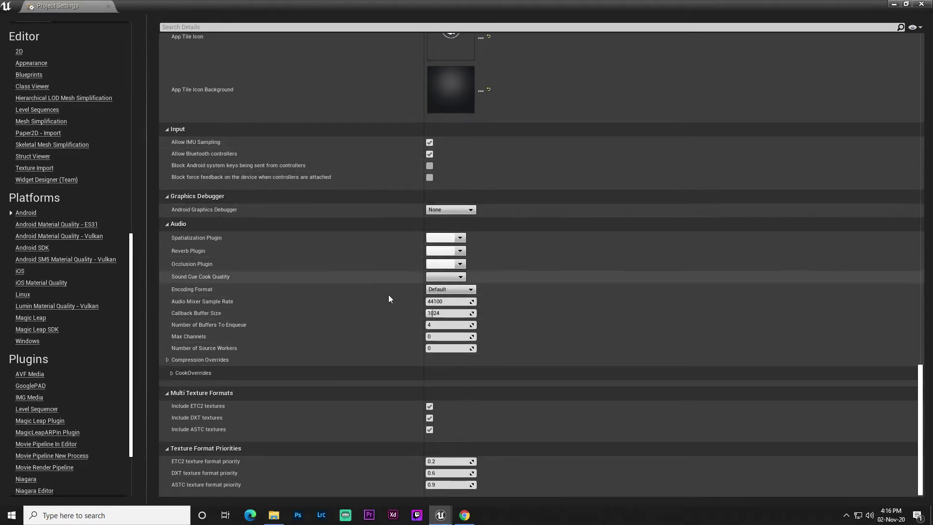
pyautogui.scroll(5, 389, 299)
pyautogui.click(921, 4)
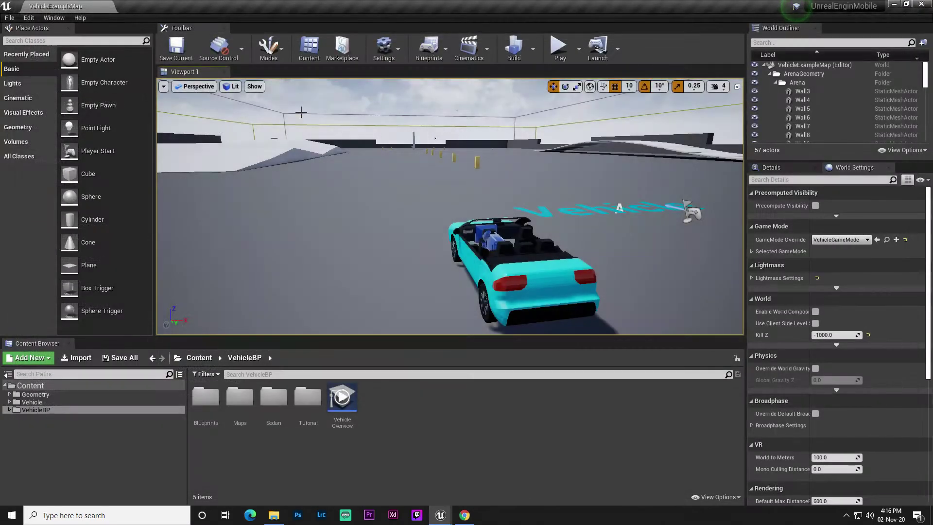
# Save the current vehicle map and open the Engine - Input project settings.
pyautogui.click(189, 57)
pyautogui.click(383, 51)
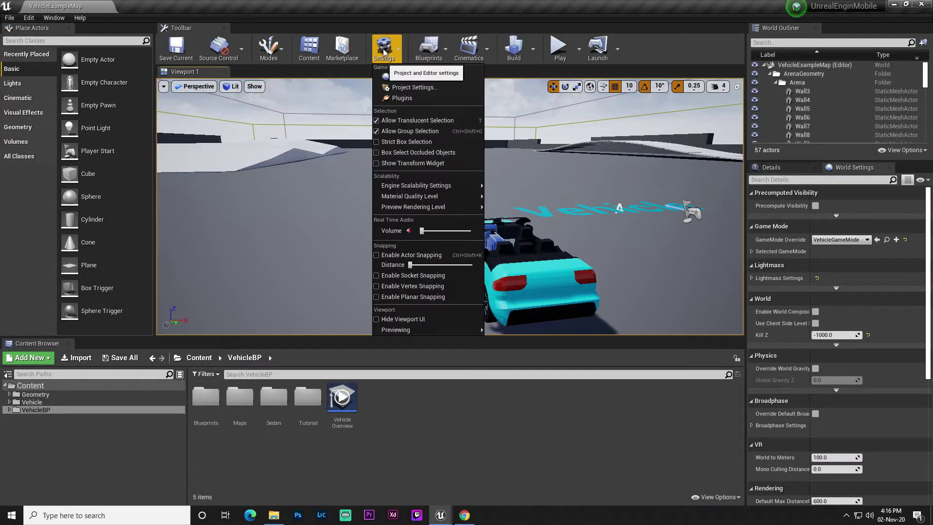
pyautogui.click(415, 88)
pyautogui.scroll(-3, 51, 216)
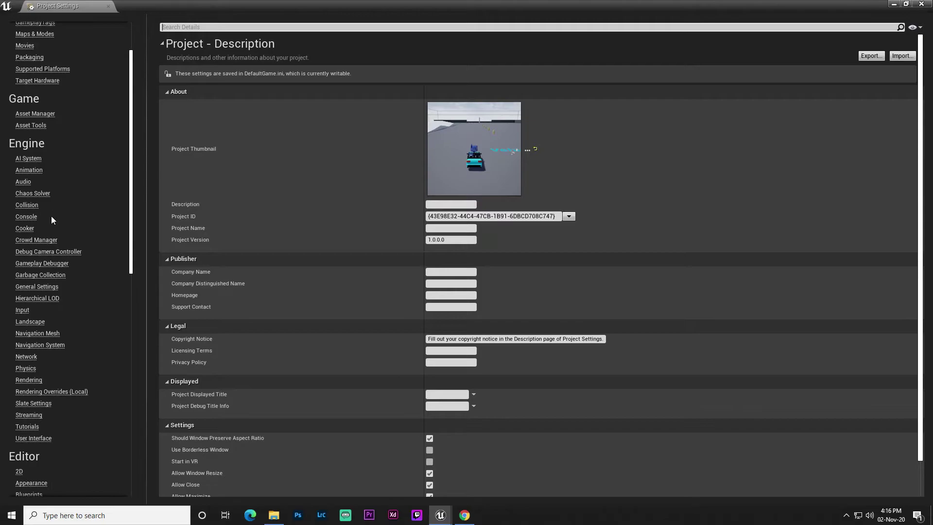
pyautogui.scroll(-5, 51, 217)
pyautogui.click(23, 216)
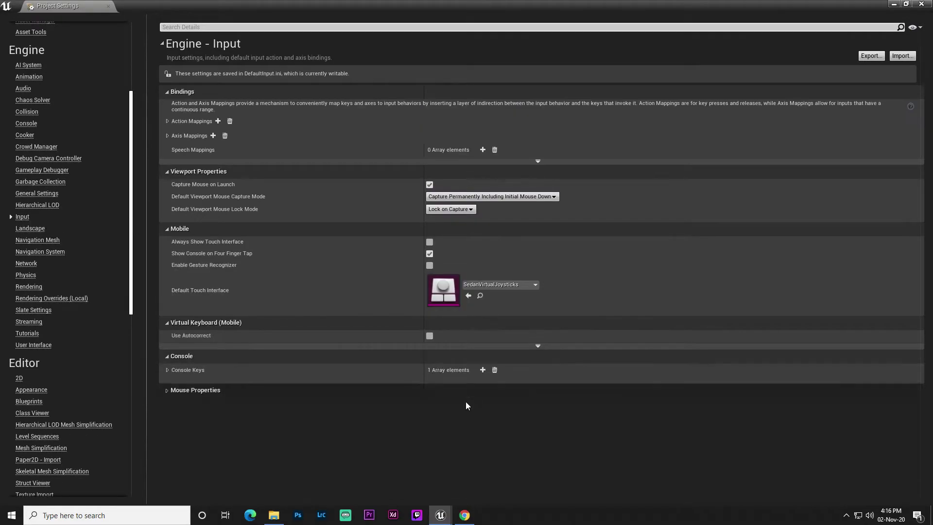
# Under Mobile, enable Always Show Touch Interface and Enable Gesture Recognizer.
pyautogui.click(167, 228)
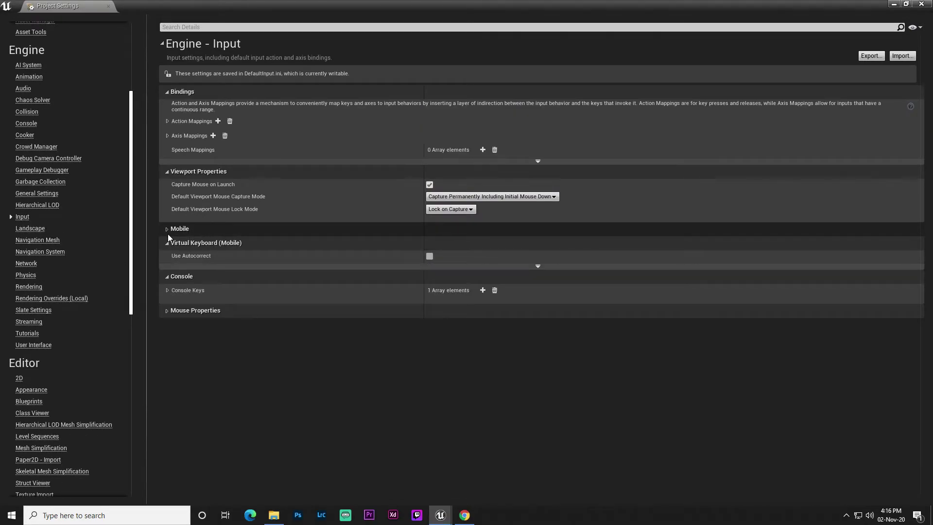
pyautogui.click(167, 233)
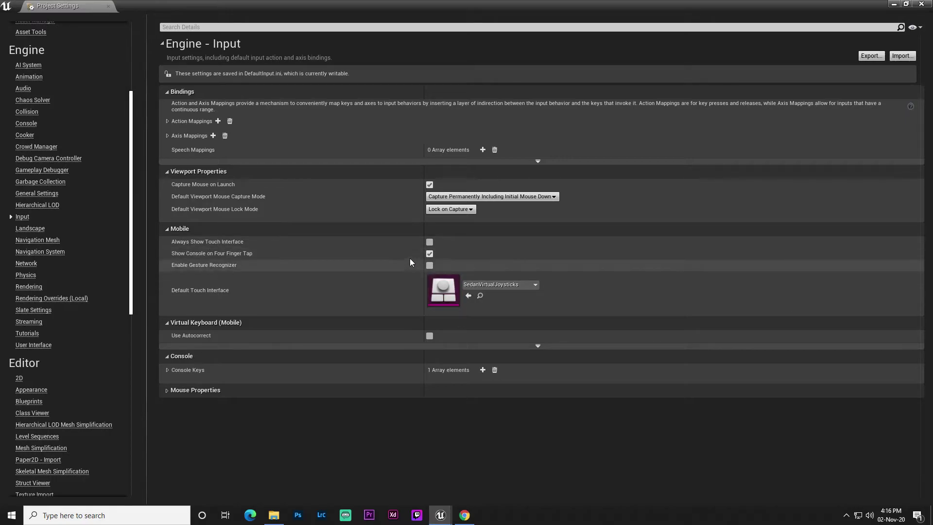
pyautogui.click(429, 242)
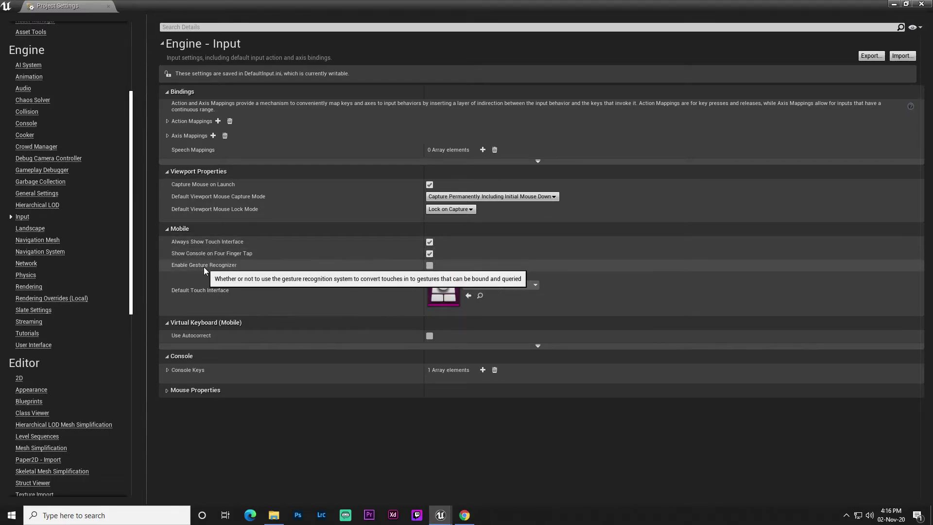
pyautogui.click(430, 265)
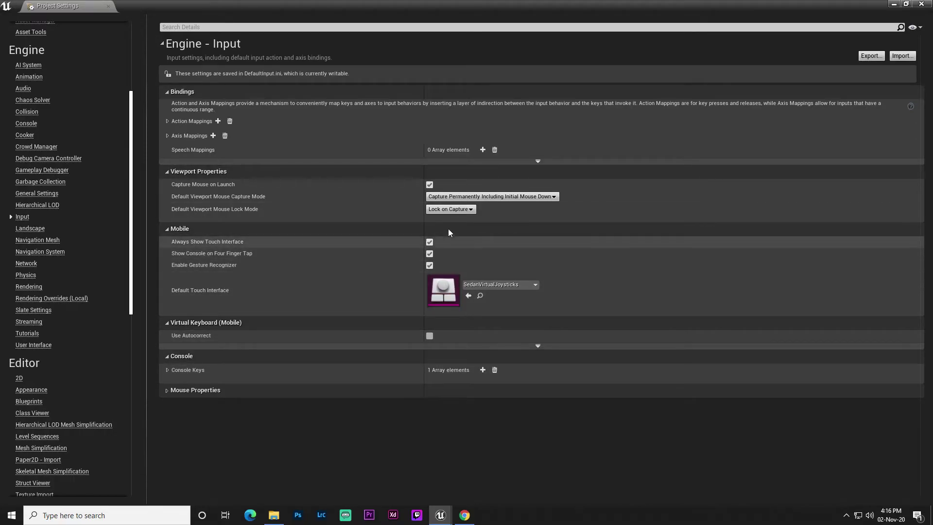
# Close Project Settings, save the map, and list the Android packaging variants Multi, DXT, ETC2, ASTC.
pyautogui.click(893, 4)
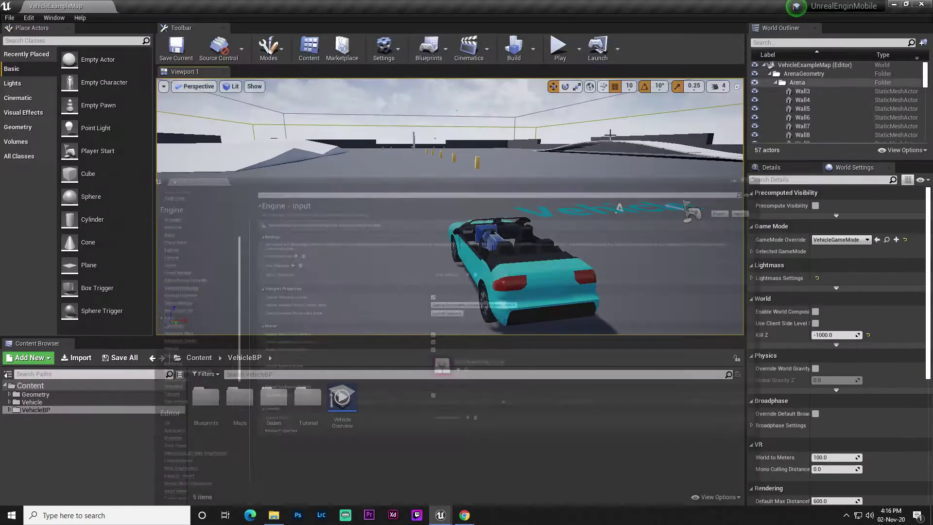
pyautogui.click(187, 61)
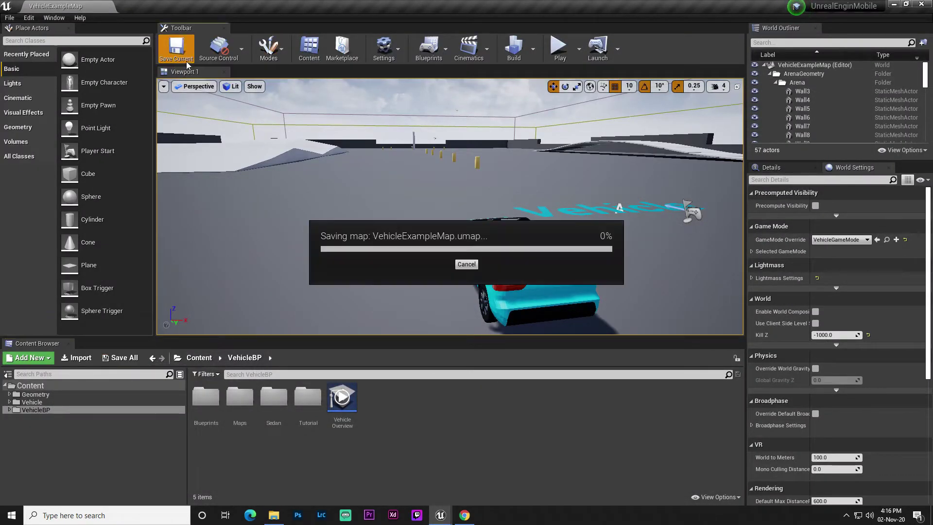
pyautogui.click(9, 18)
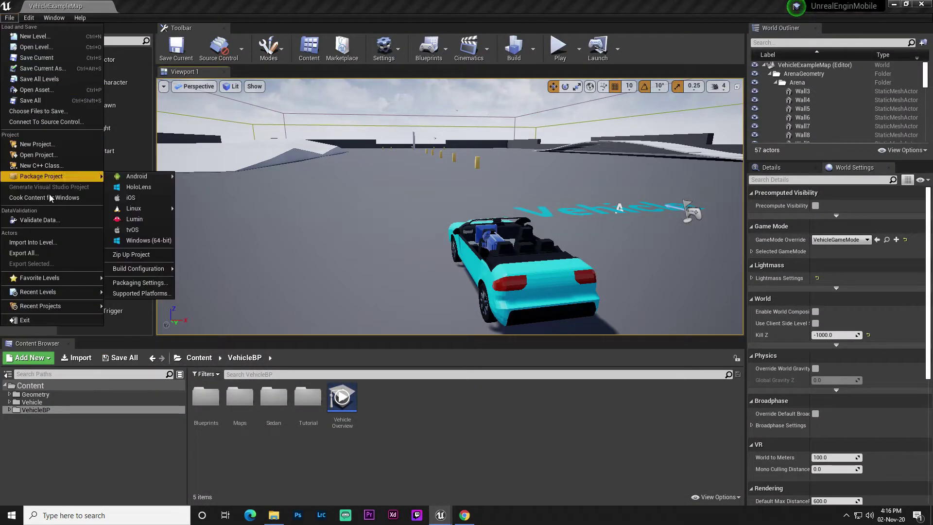
pyautogui.moveTo(152, 178)
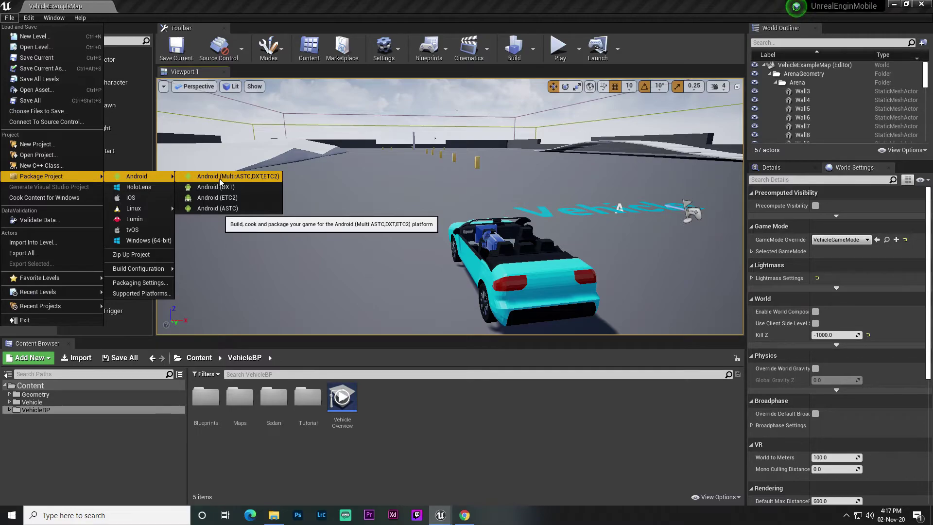
# Package the project for Android Multi (ASTC, DXT, ETC2) into Downloads, following the maximized Output Log.
pyautogui.click(265, 180)
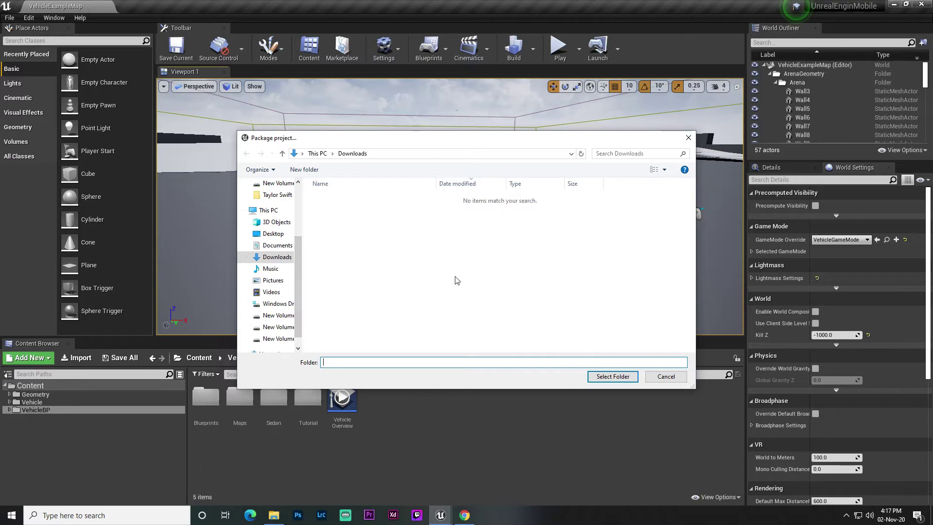
pyautogui.click(280, 258)
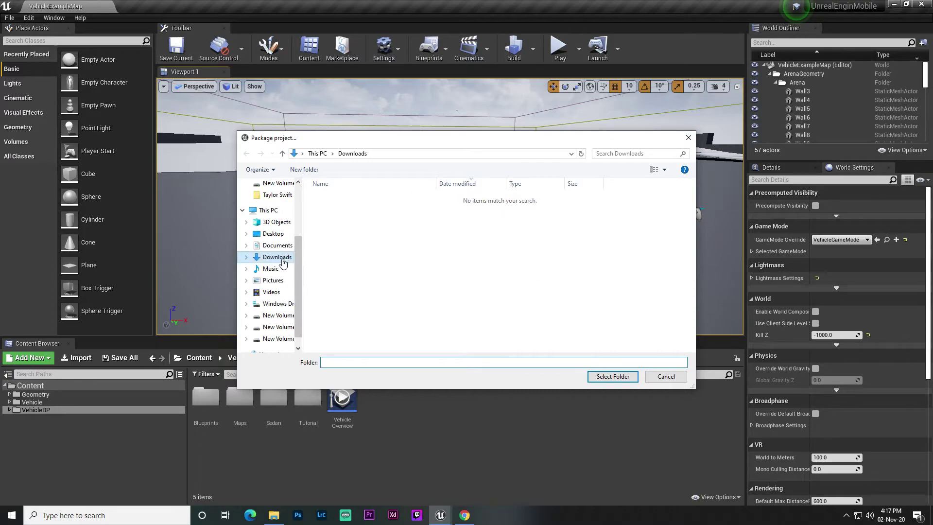
pyautogui.click(613, 376)
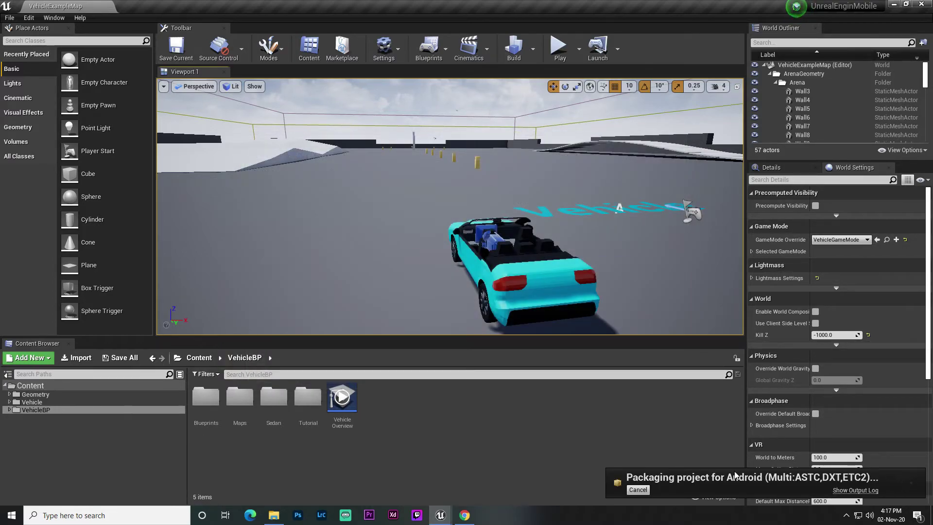
pyautogui.click(860, 491)
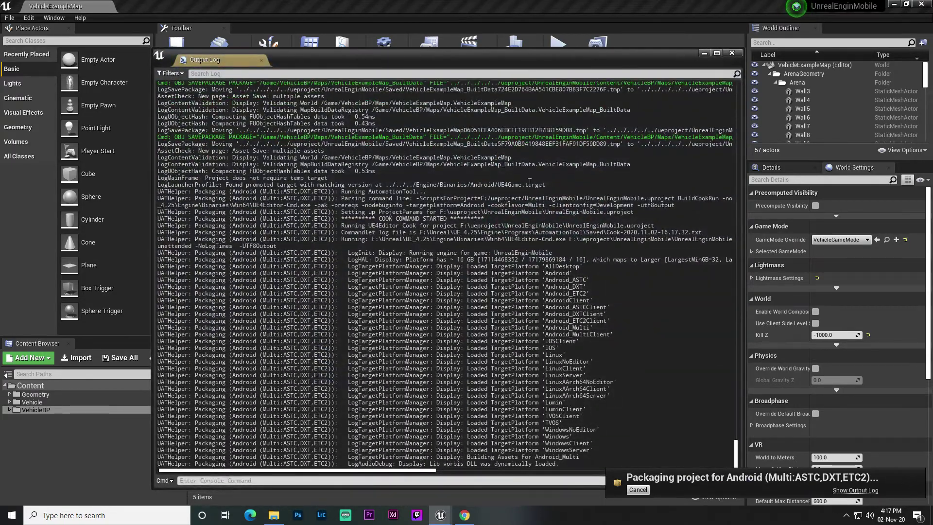
pyautogui.click(720, 53)
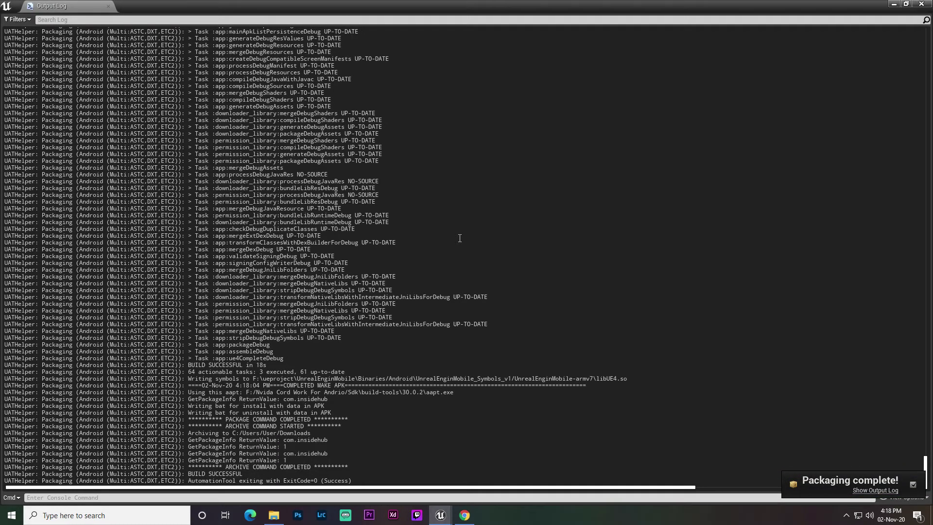
pyautogui.click(274, 514)
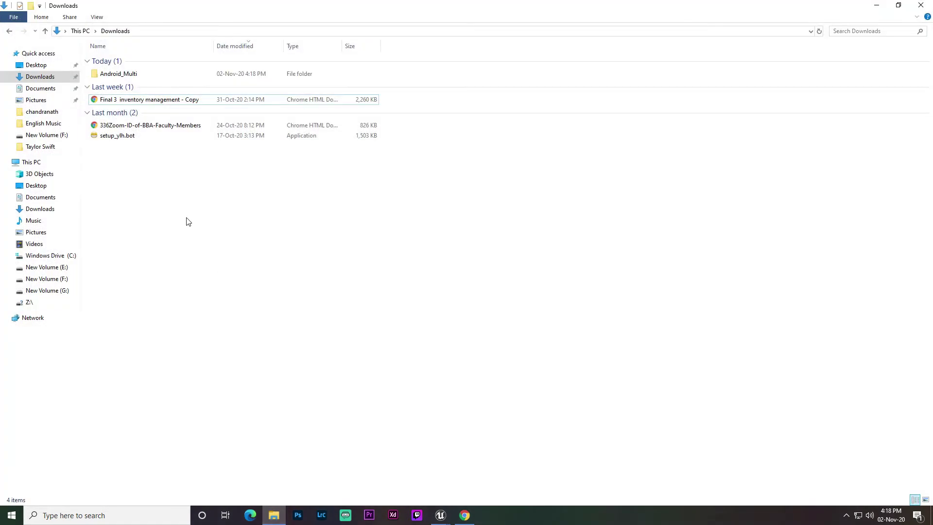
# Open Downloads\Android_Multi and check the UnrealEnginMobile-armv7 APK's 140 MB size in Properties.
pyautogui.doubleClick(125, 73)
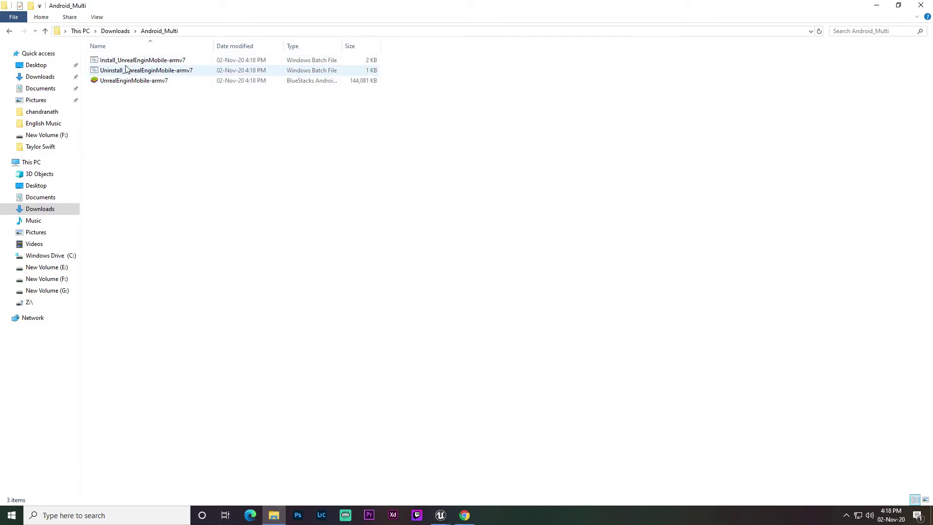
pyautogui.click(158, 85)
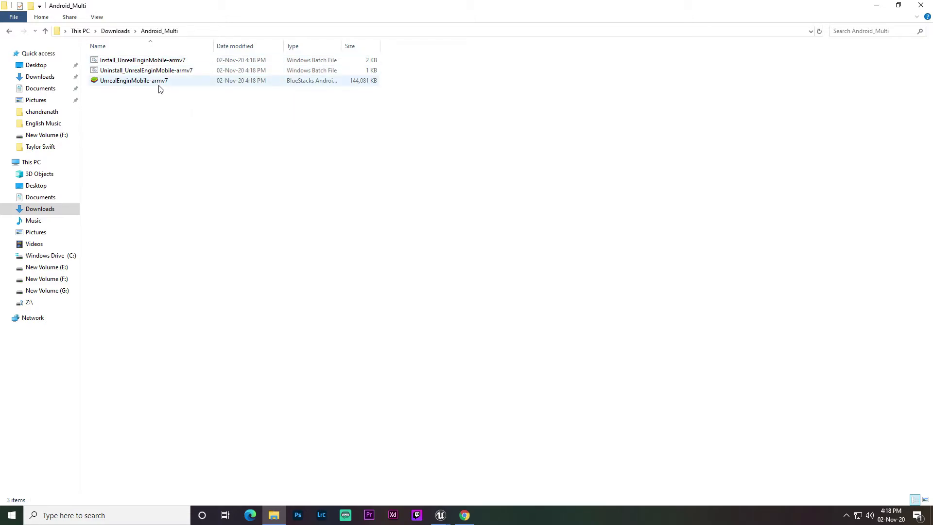
pyautogui.rightClick(161, 86)
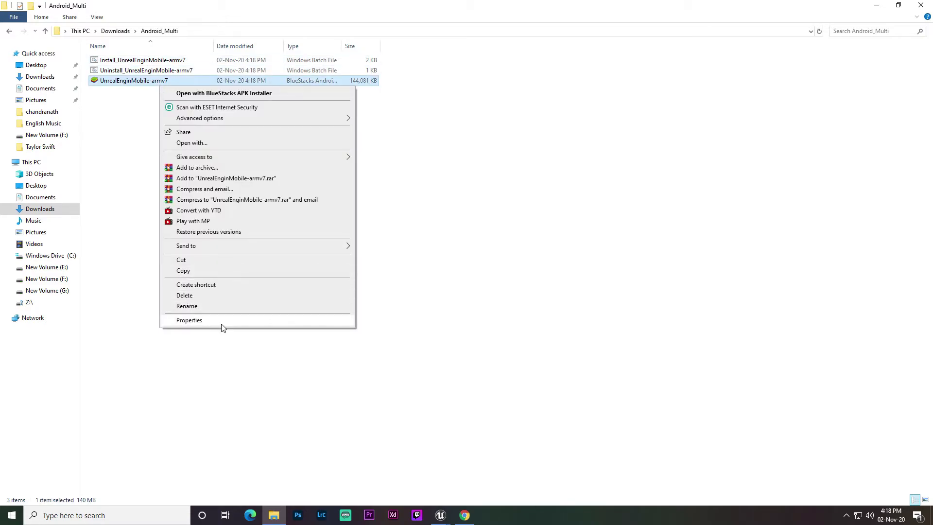
pyautogui.click(224, 321)
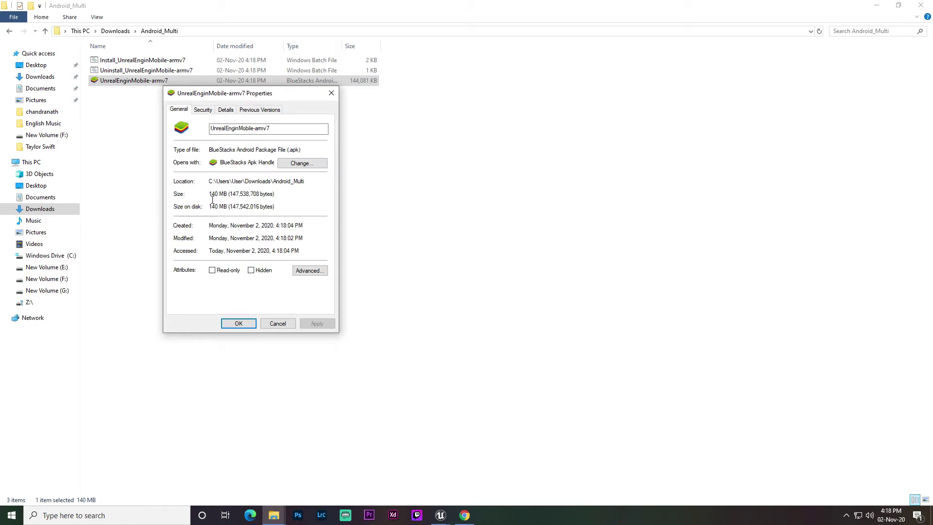
pyautogui.moveTo(210, 194)
pyautogui.mouseDown()
pyautogui.moveTo(274, 194)
pyautogui.moveTo(209, 195)
pyautogui.mouseUp()
pyautogui.click(290, 200)
pyautogui.moveTo(274, 194); pyautogui.dragTo(231, 196)
pyautogui.click(331, 93)
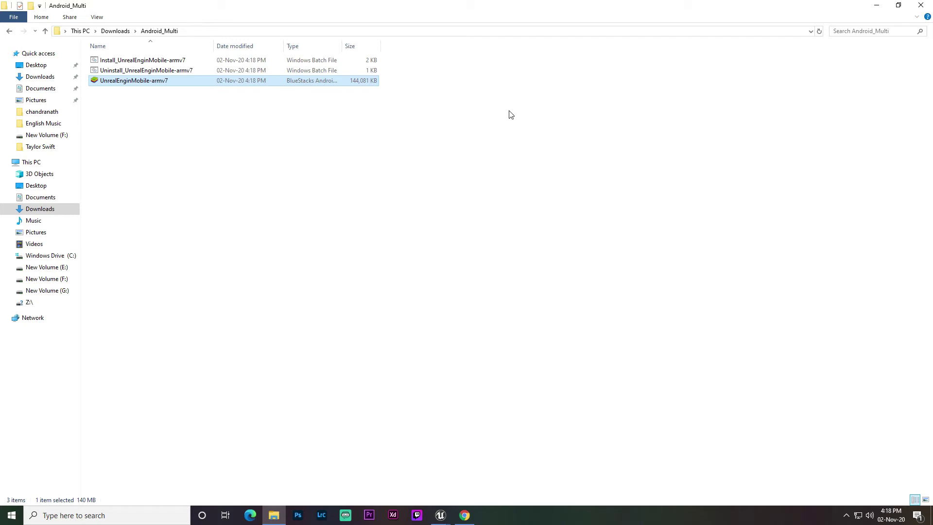